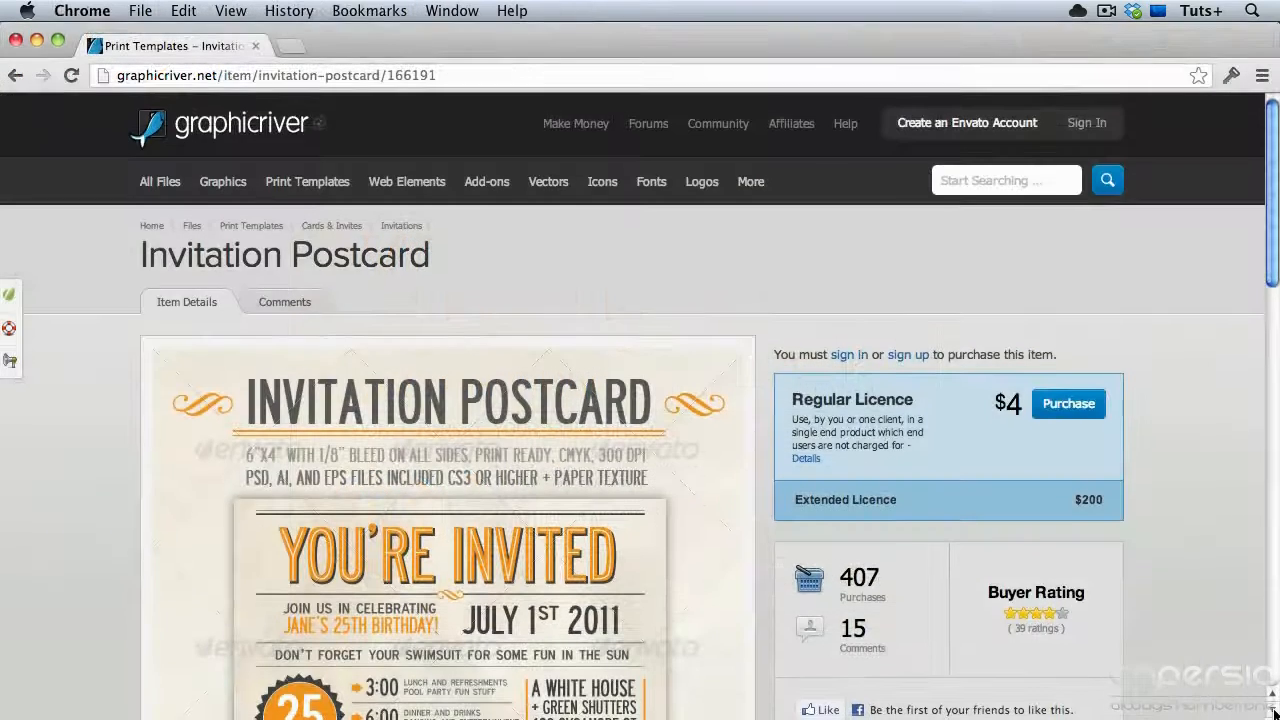
Examine the Invitation Postcard reference design and its colour variations on the item page.
{"action": "scroll", "coordinate": [640, 400], "scroll_direction": "down", "scroll_amount": 2}
{"action": "scroll", "coordinate": [640, 400], "scroll_direction": "down", "scroll_amount": 5}
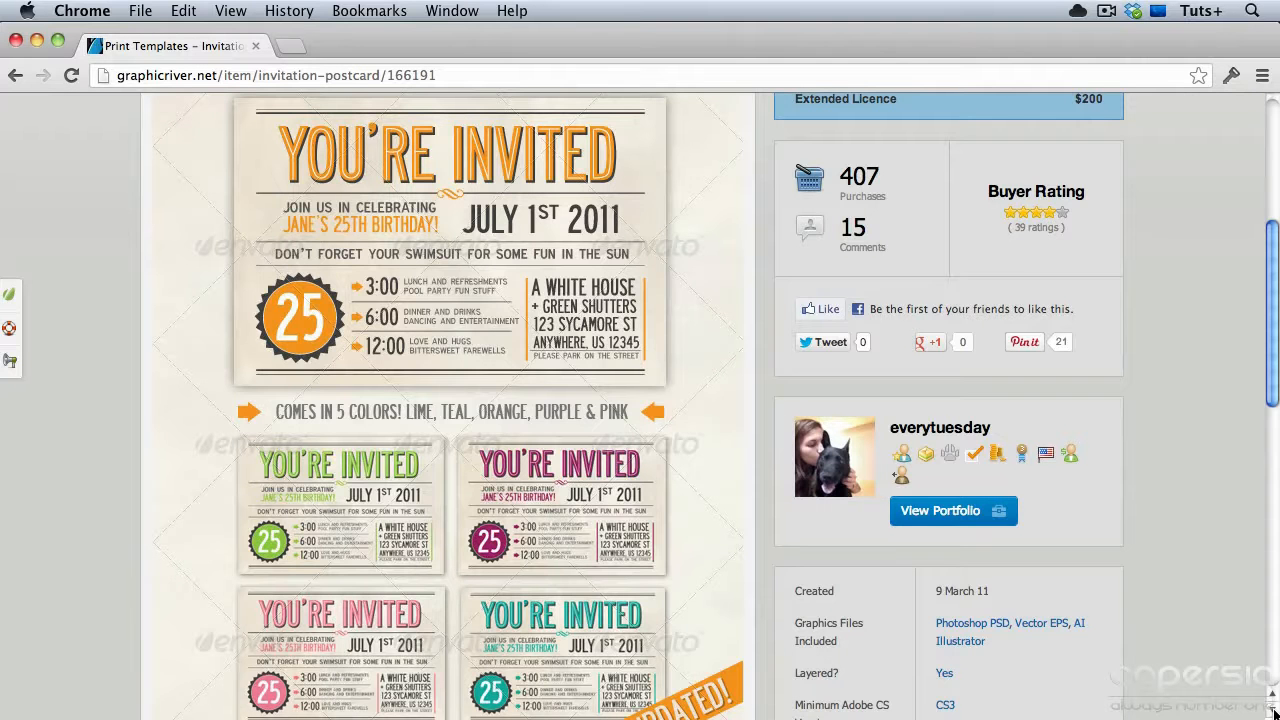
{"action": "scroll", "coordinate": [640, 400], "scroll_direction": "up", "scroll_amount": 6}
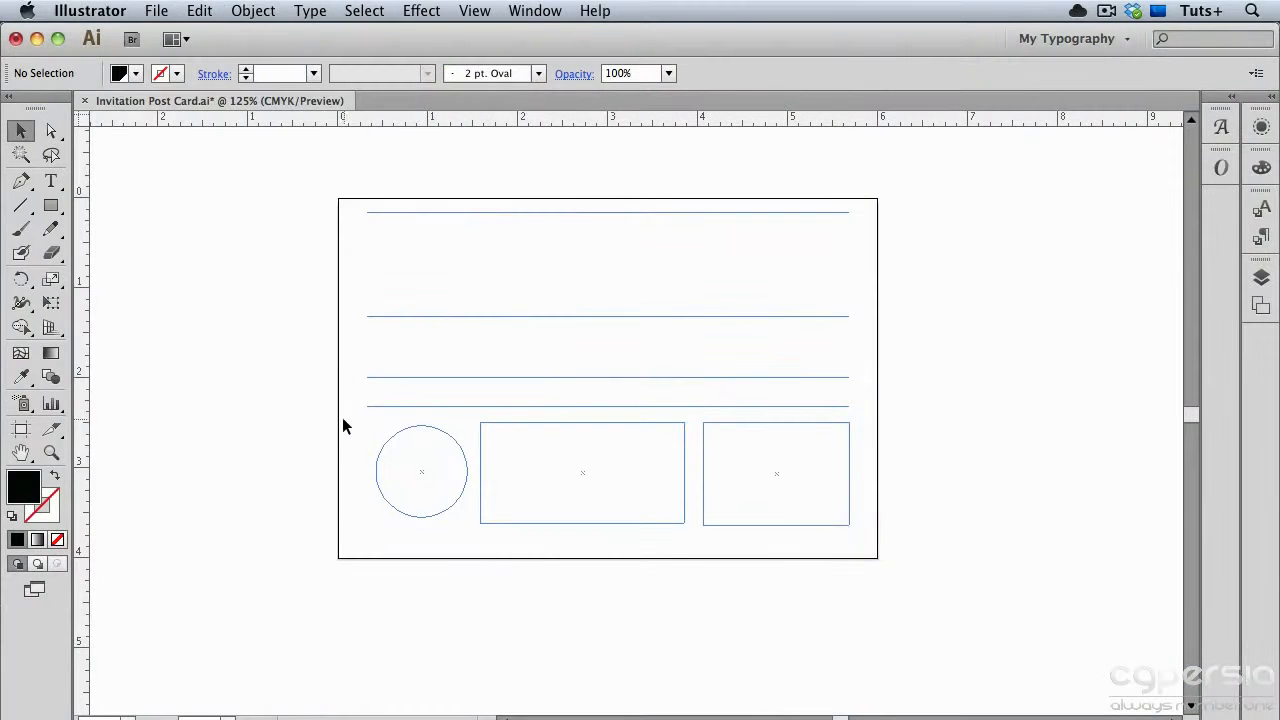
Place invitation.rtf with the default Word options, then move and resize its text frame to fit beside the artboard's left edge.
{"action": "left_click", "coordinate": [160, 11]}
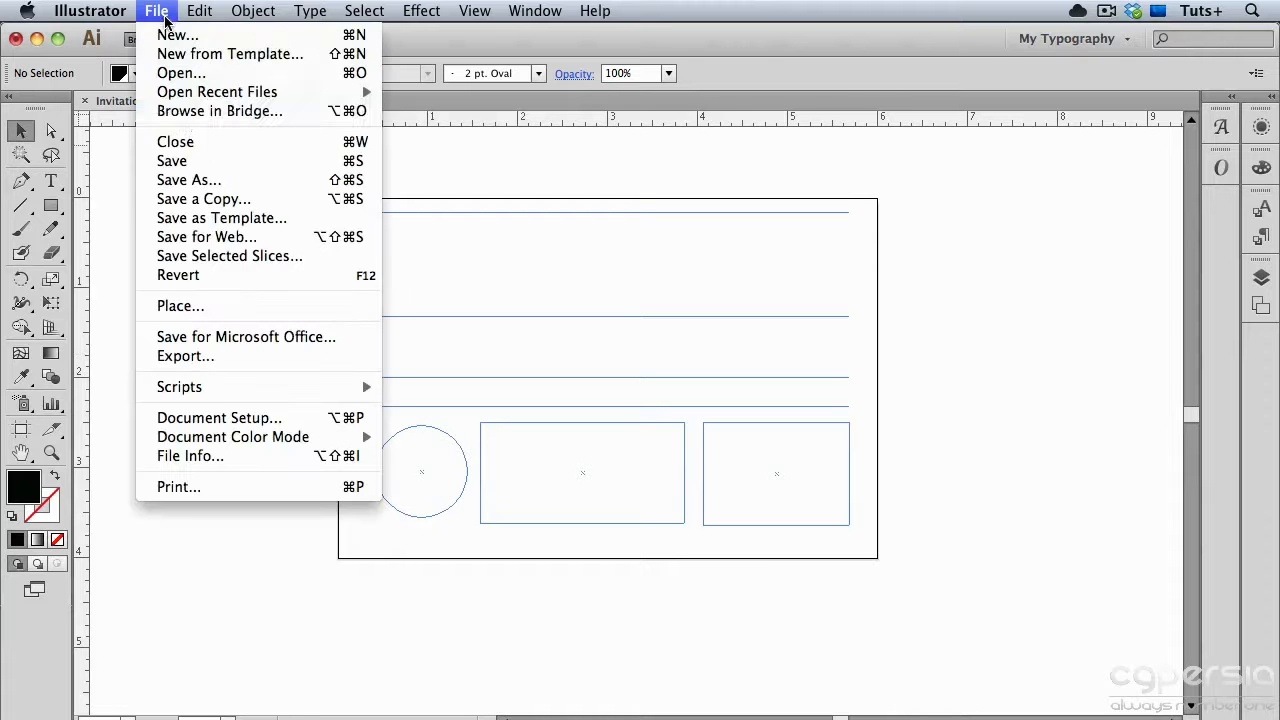
{"action": "left_click", "coordinate": [232, 305]}
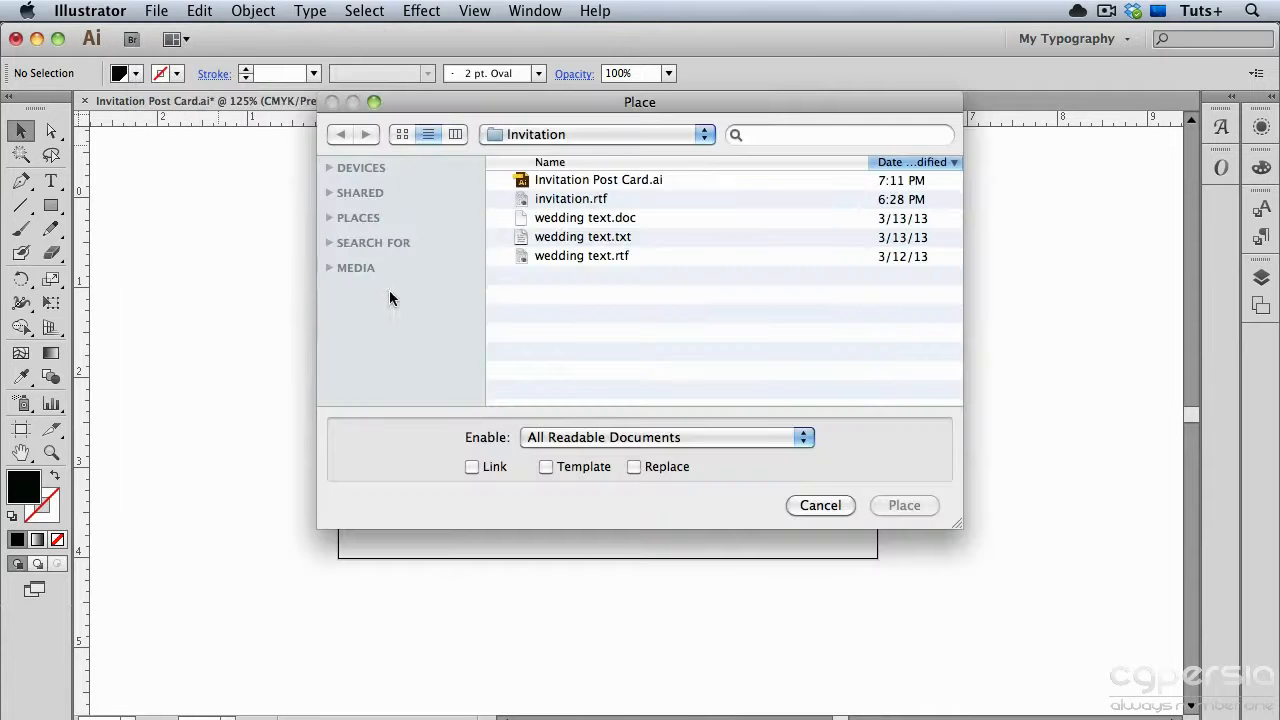
{"action": "double_click", "coordinate": [607, 198]}
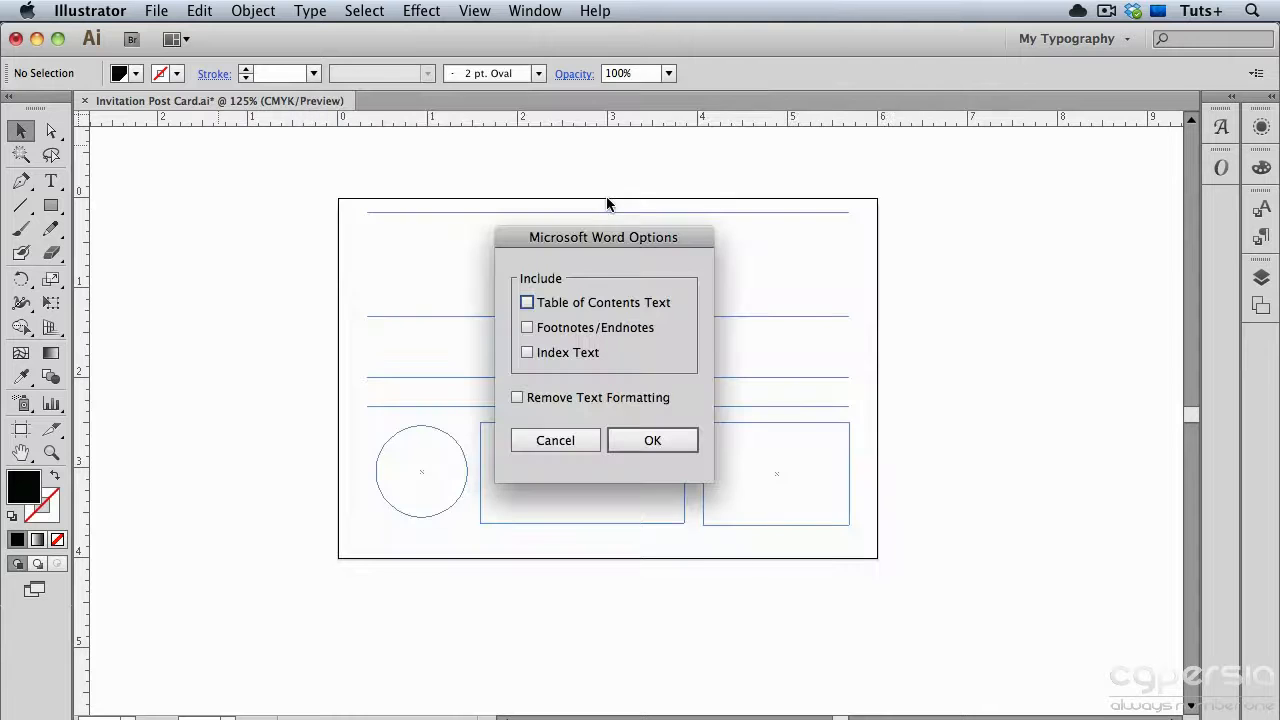
{"action": "left_click", "coordinate": [652, 441]}
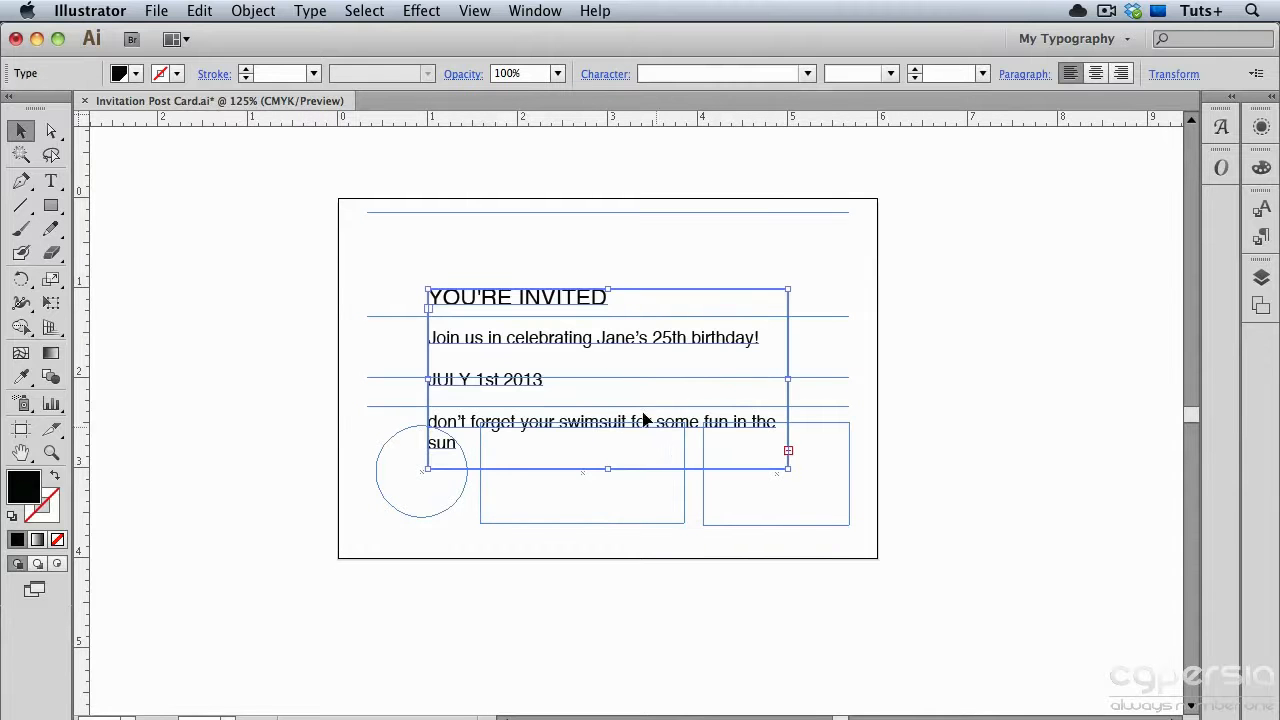
{"action": "left_click_drag", "start_coordinate": [565, 296], "coordinate": [237, 192]}
{"action": "left_click_drag", "start_coordinate": [460, 364], "coordinate": [321, 564]}
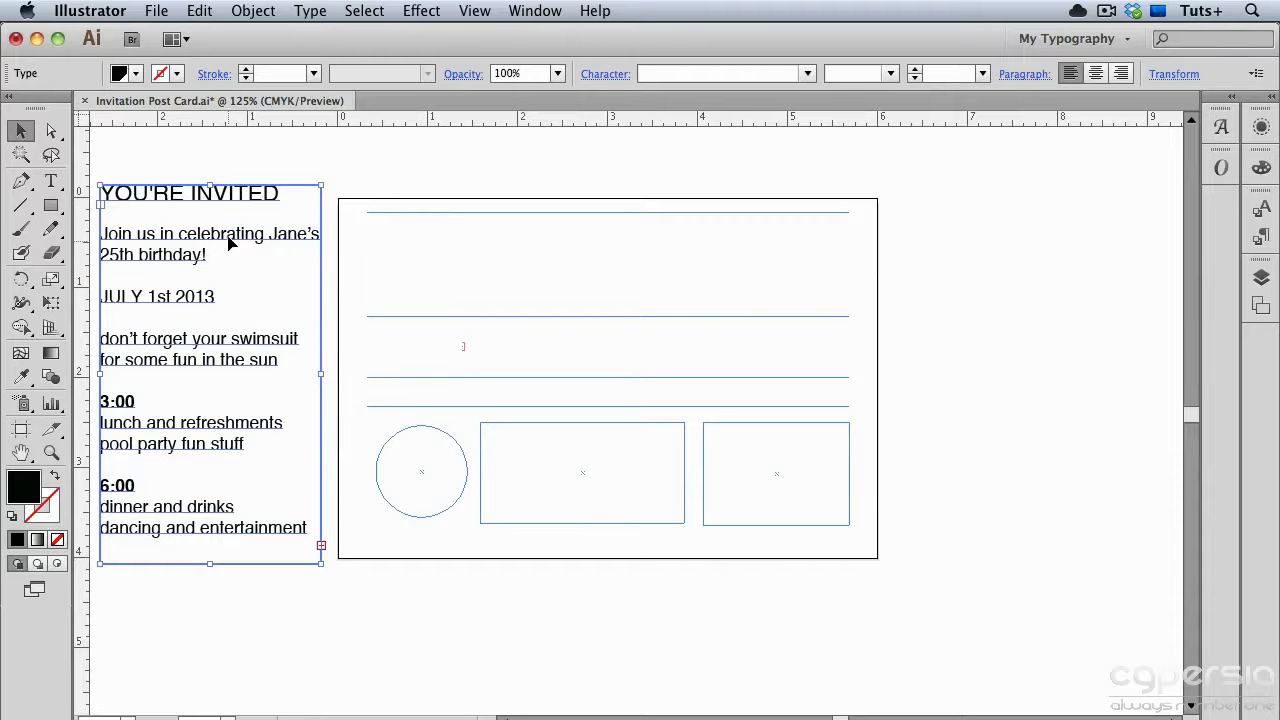
Copy the "YOU'RE INVITED" line into a separate point text object between the top two guide lines, without the trailing line break.
{"action": "double_click", "coordinate": [217, 194]}
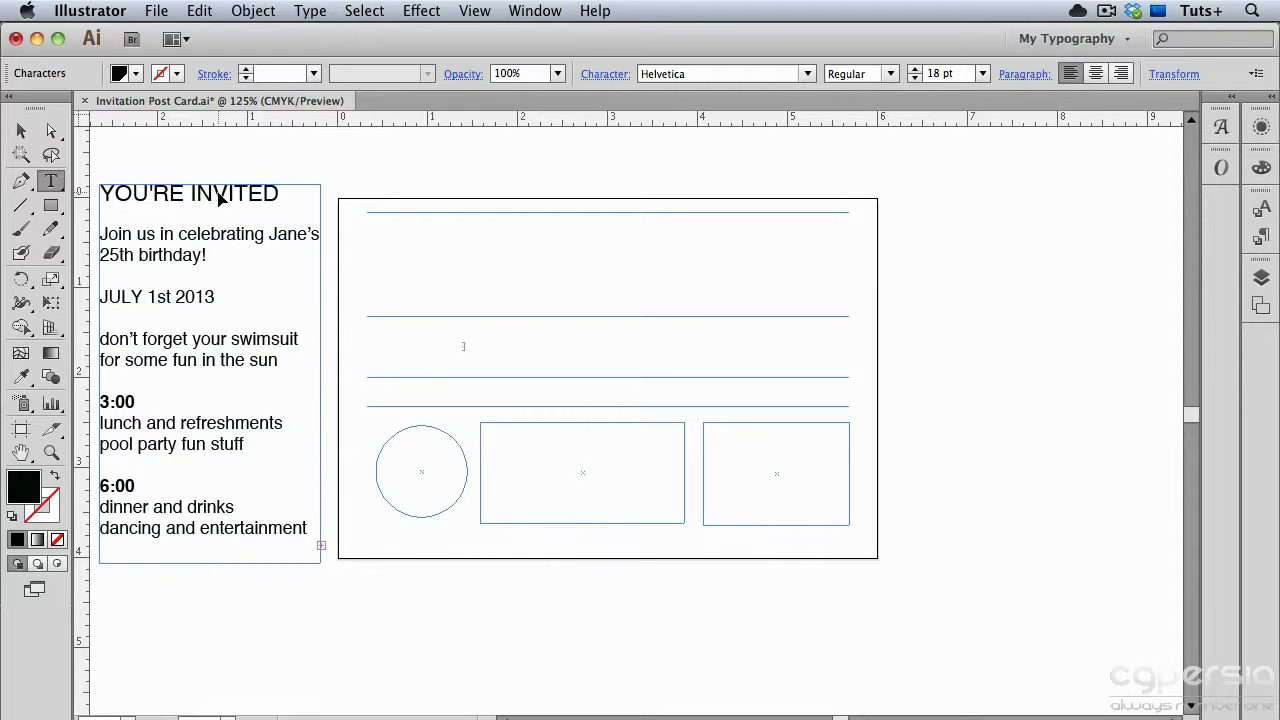
{"action": "triple_click", "coordinate": [218, 196]}
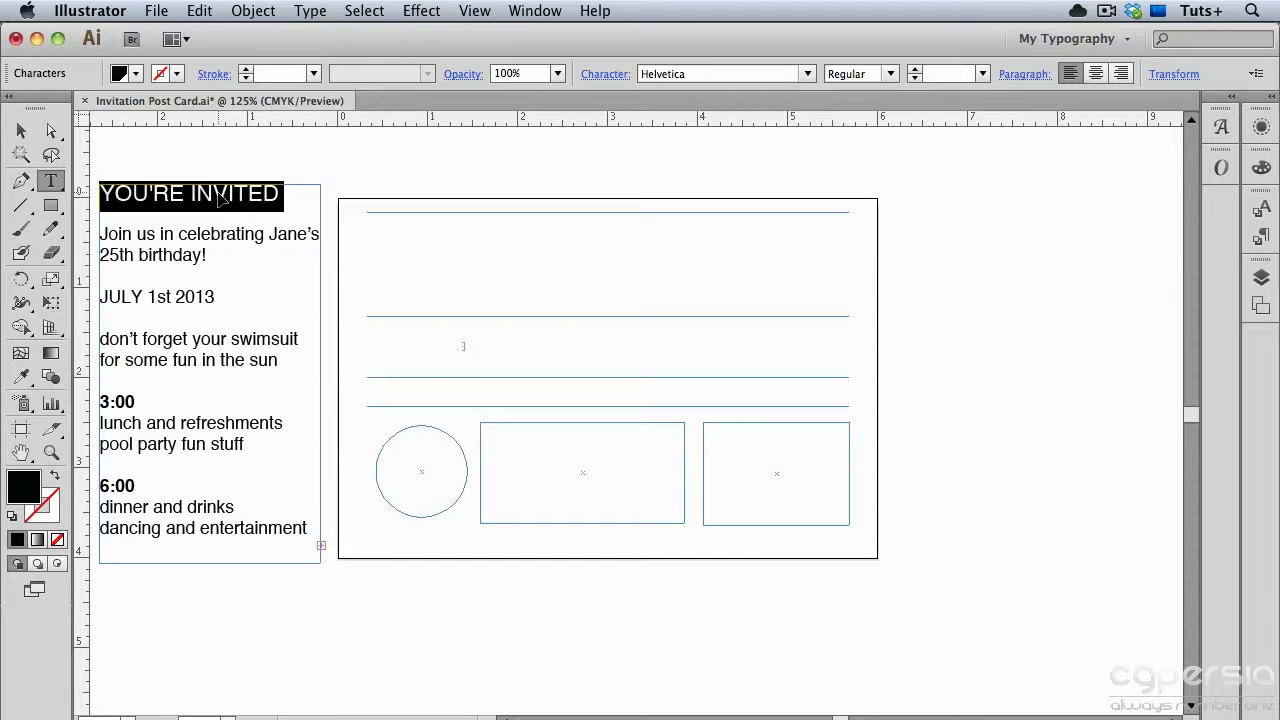
{"action": "key", "text": "super+c"}
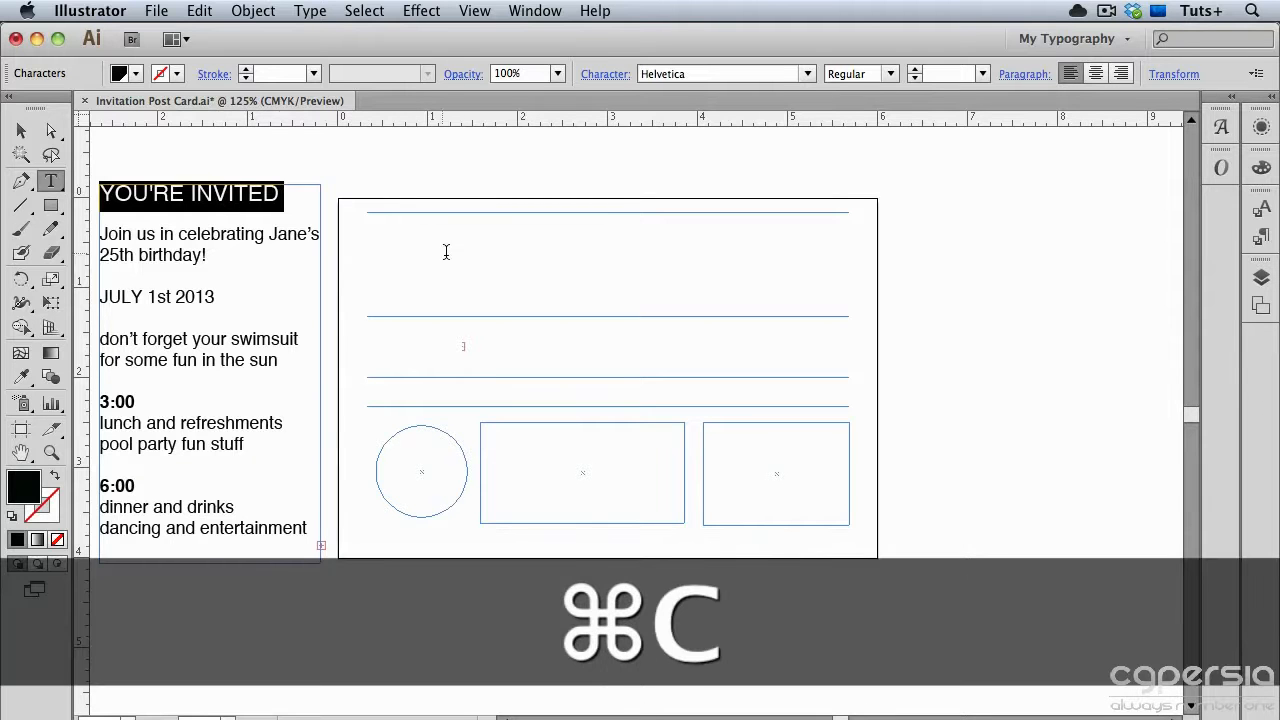
{"action": "left_click", "coordinate": [573, 266], "text": "super"}
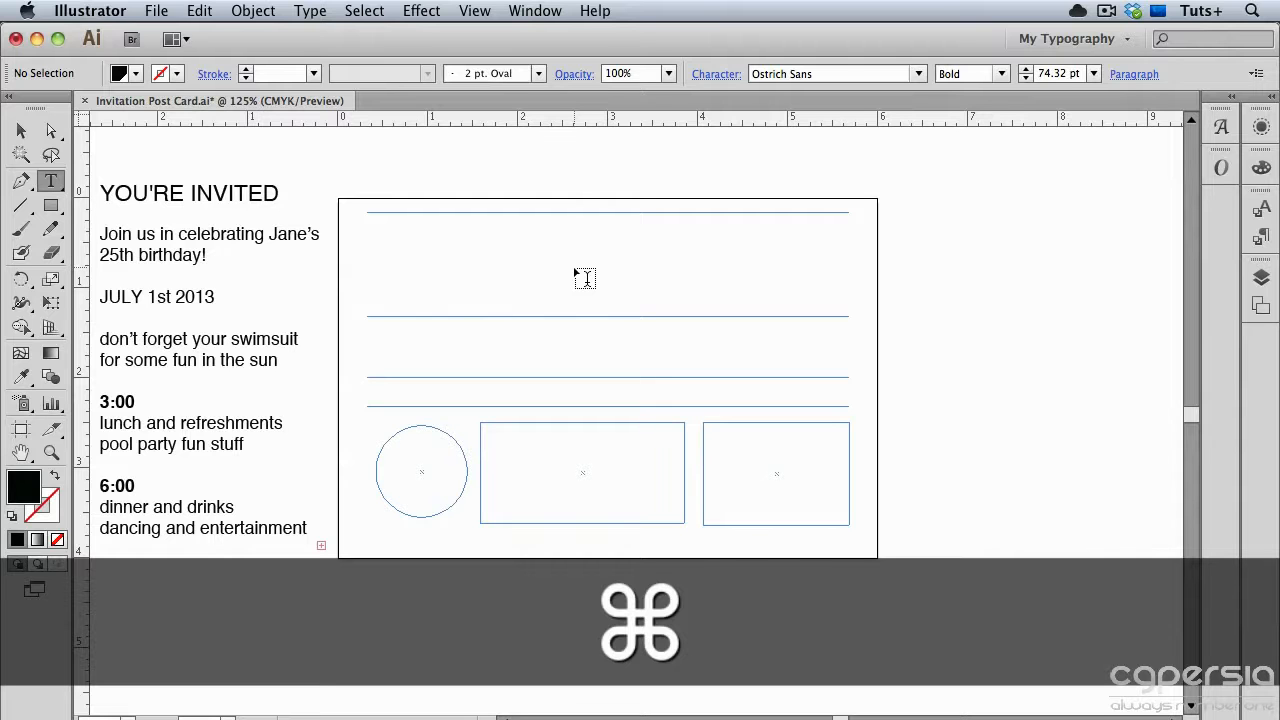
{"action": "left_click", "coordinate": [574, 268]}
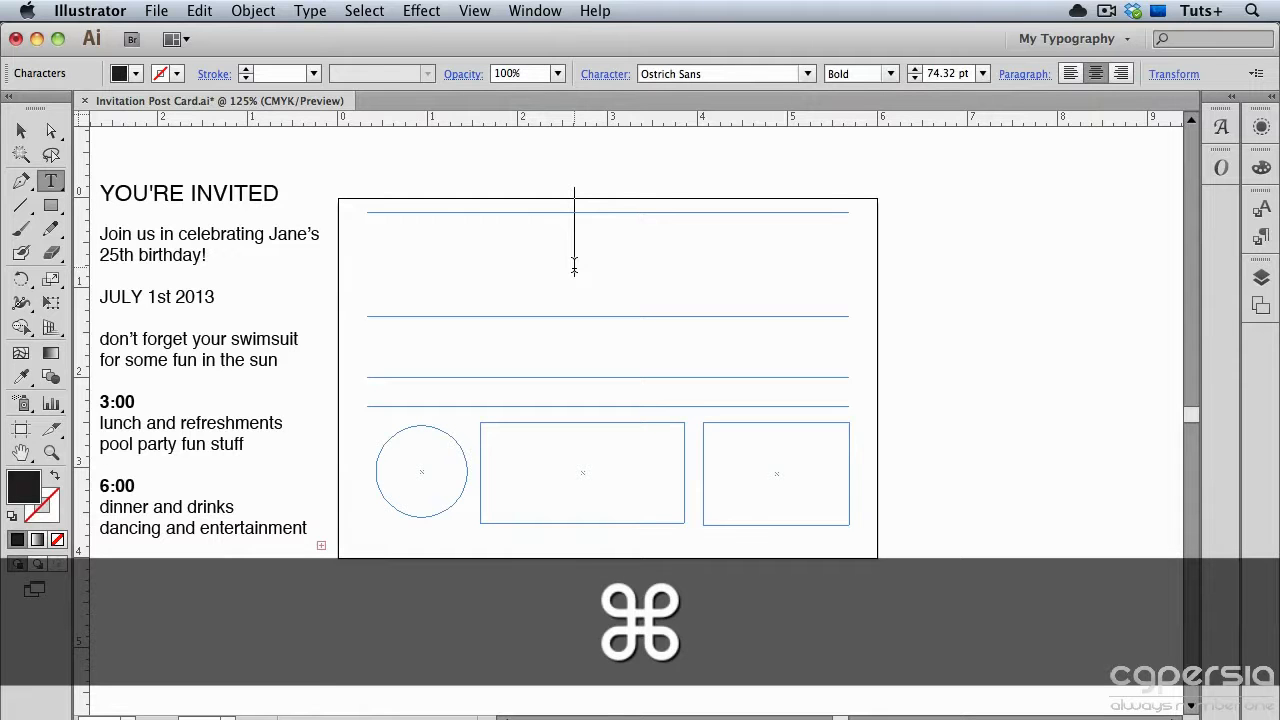
{"action": "key", "text": "cmd+v"}
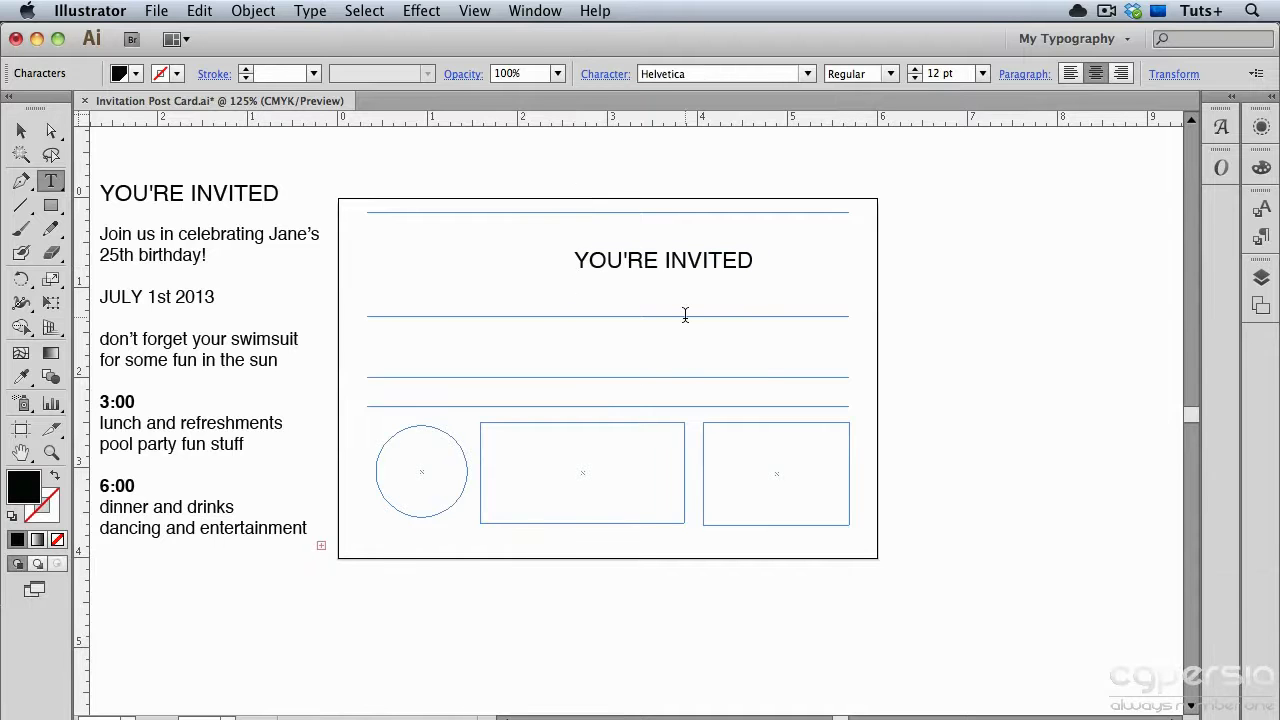
{"action": "key", "text": "BackSpace"}
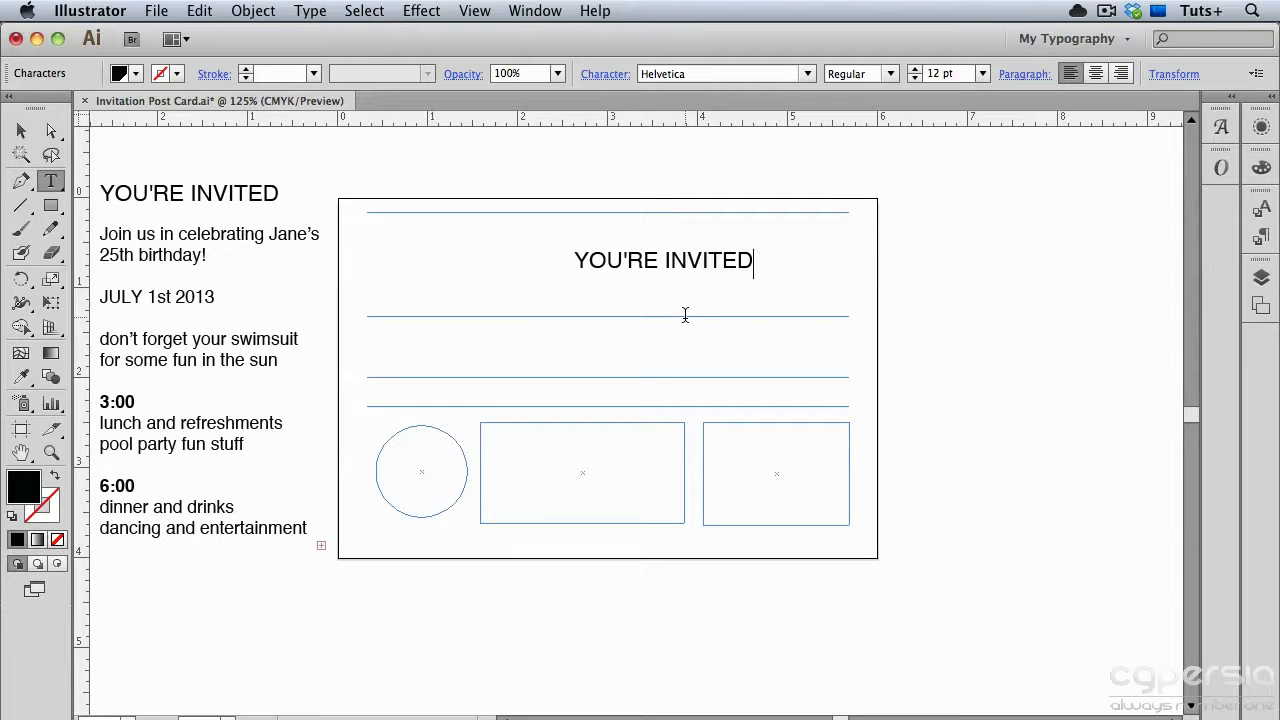
{"action": "key", "text": "Escape"}
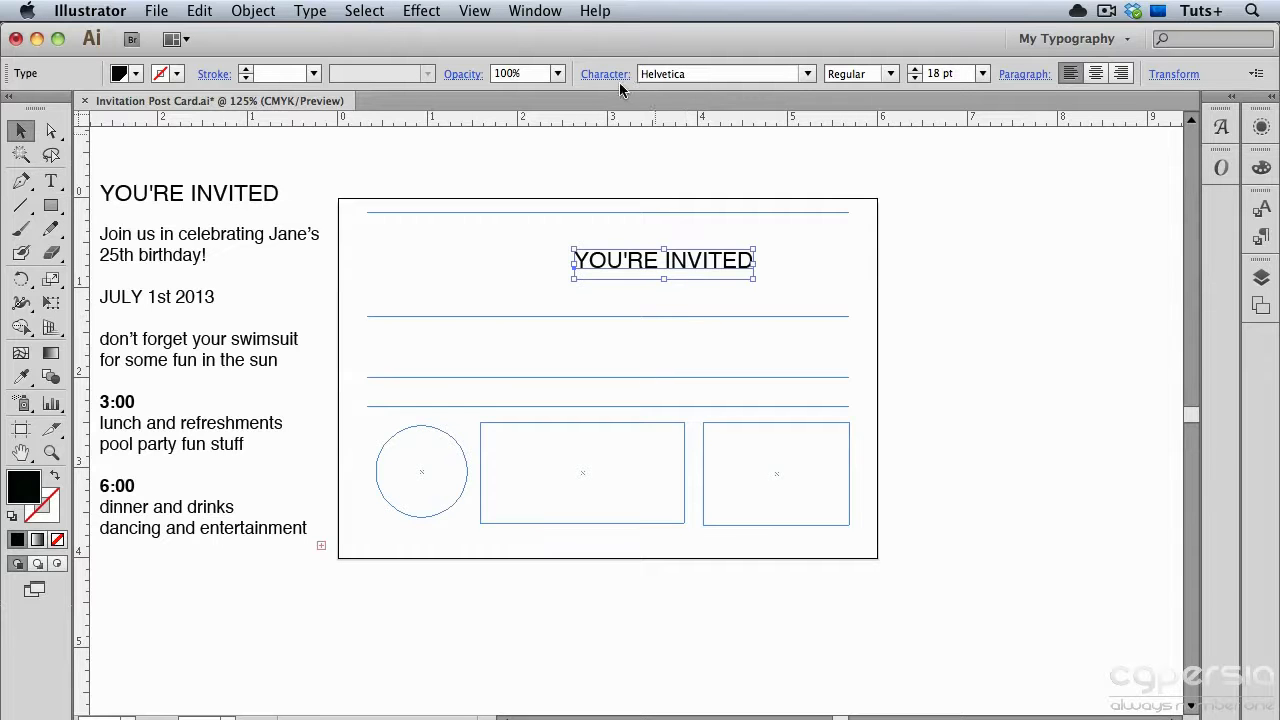
Set the font of the "YOU'RE INVITED" heading to Ostrich Sans Bold.
{"action": "left_click", "coordinate": [617, 77]}
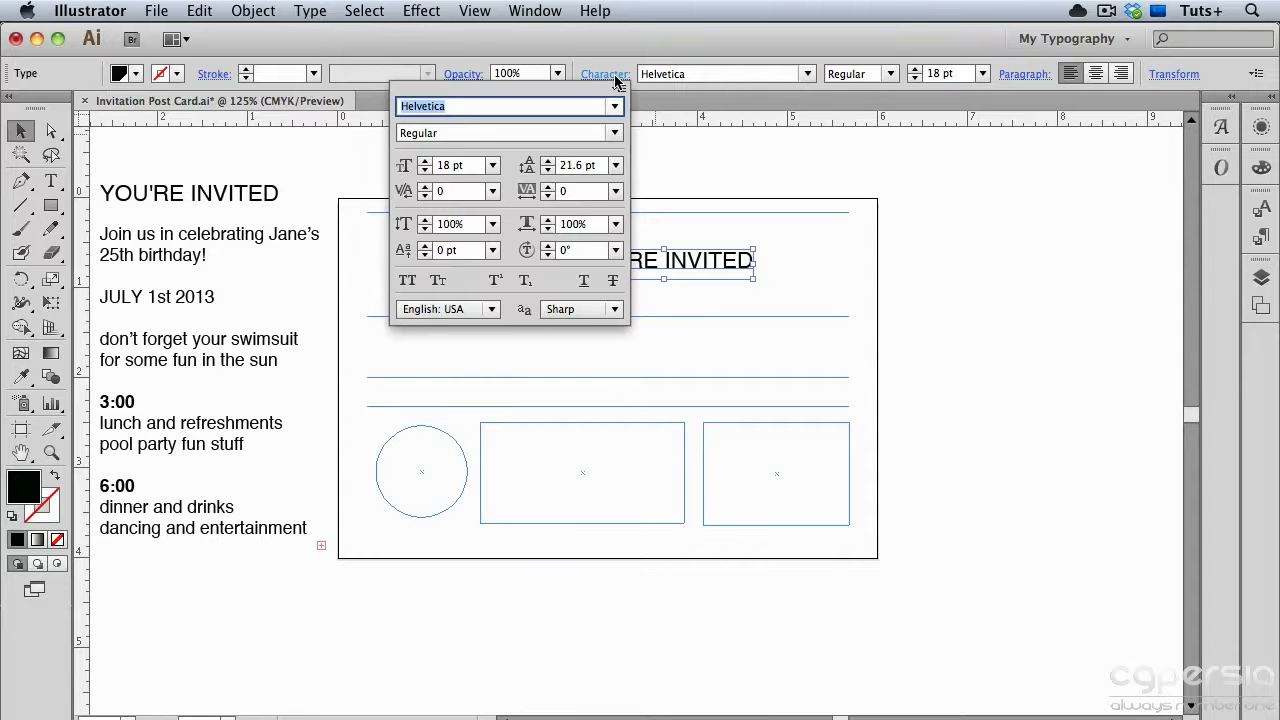
{"action": "left_click", "coordinate": [615, 79]}
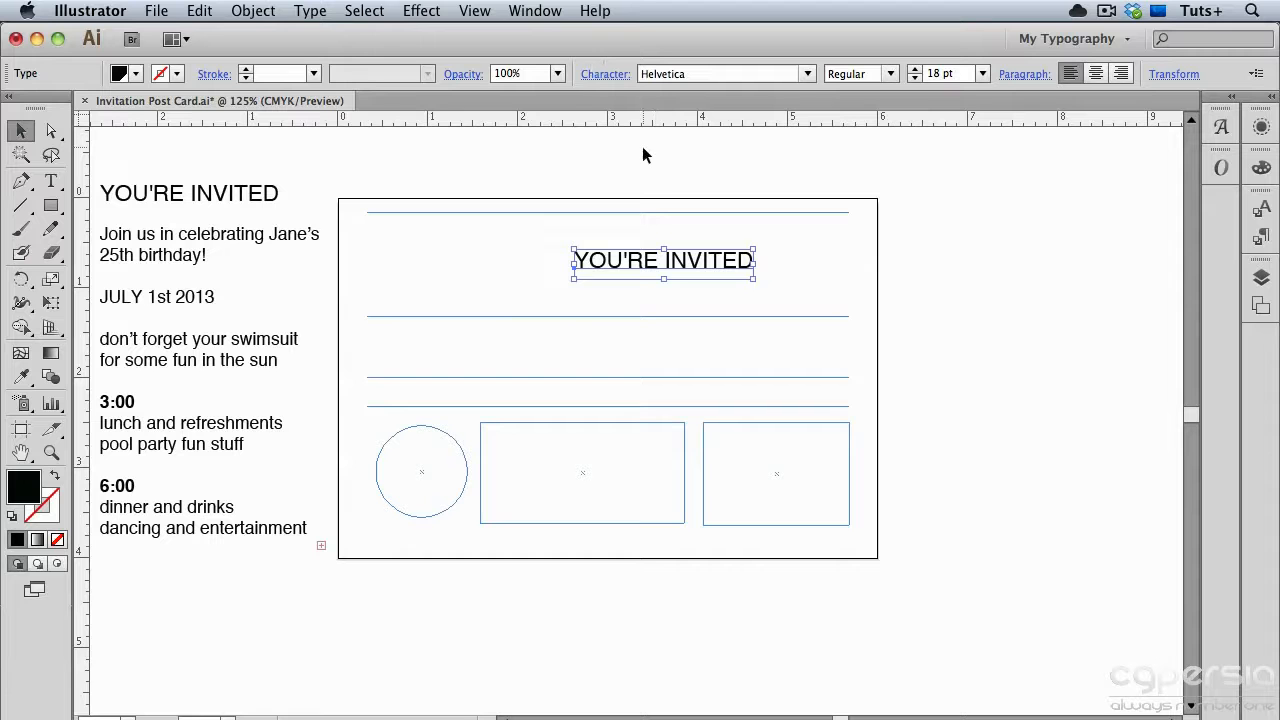
{"action": "key", "text": "super"}
{"action": "key", "text": "super+t"}
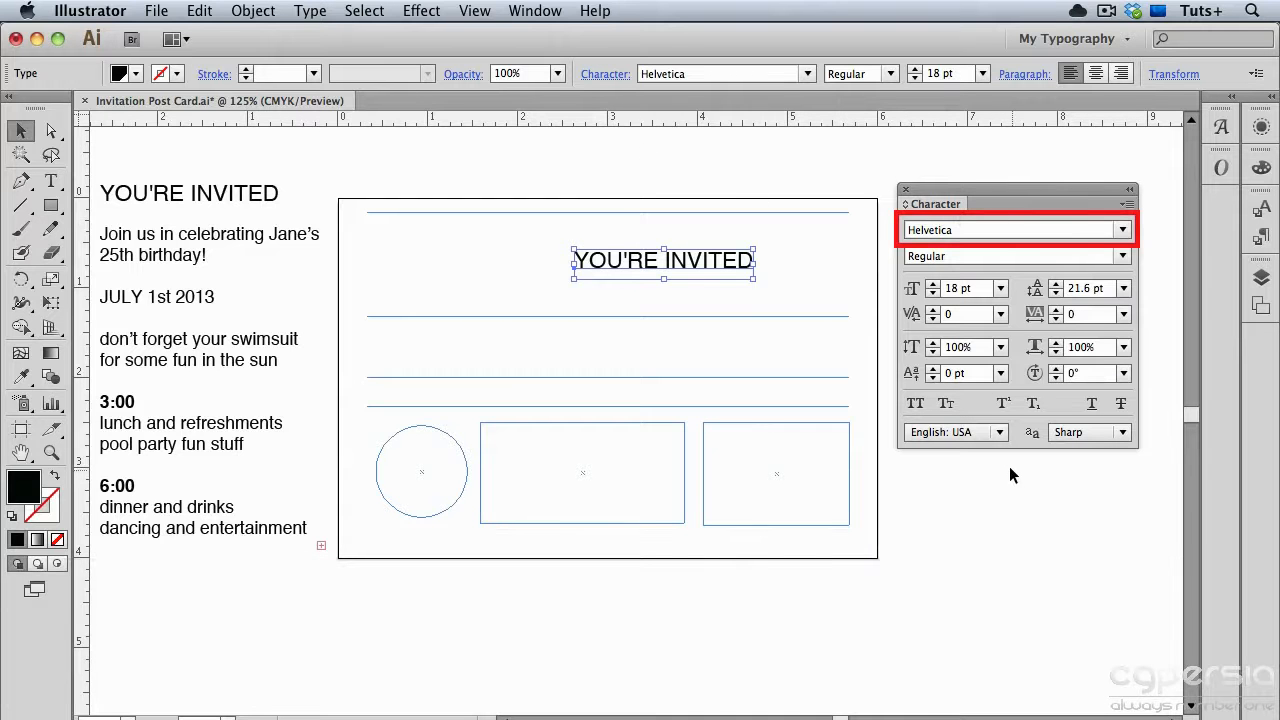
{"action": "left_click", "coordinate": [965, 232]}
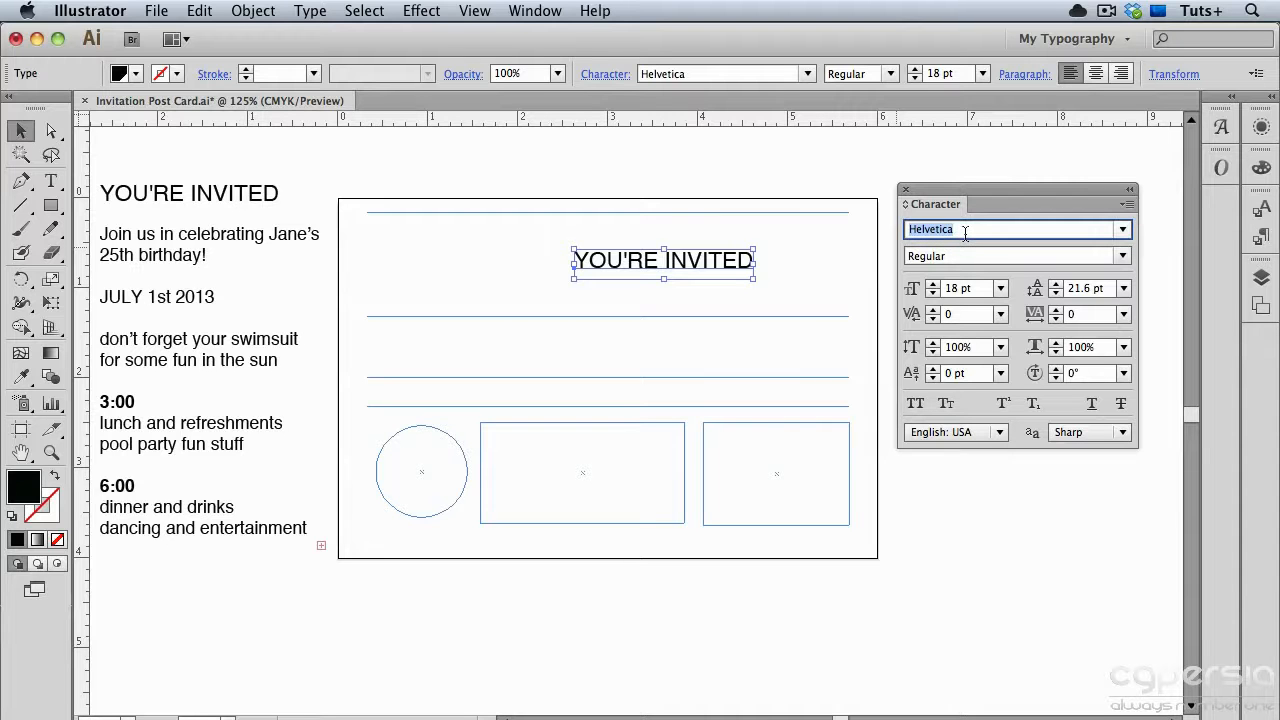
{"action": "type", "text": "Ostrich Sans"}
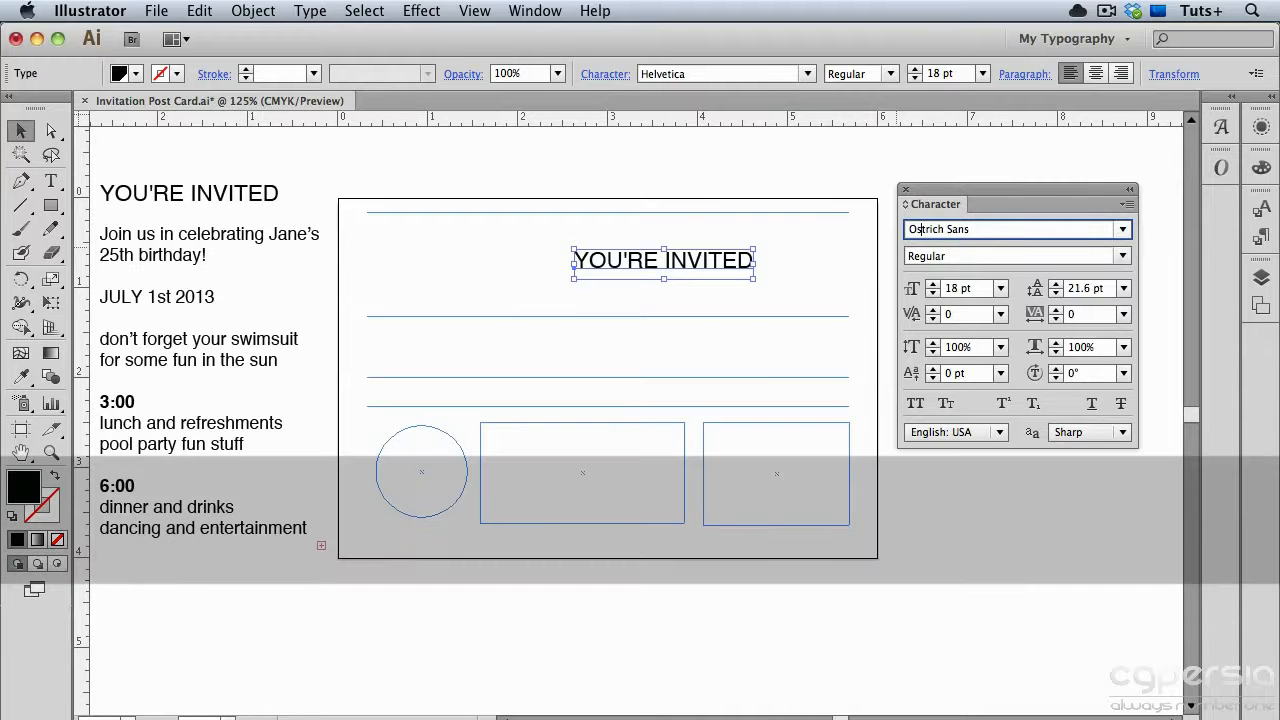
{"action": "key", "text": "Tab"}
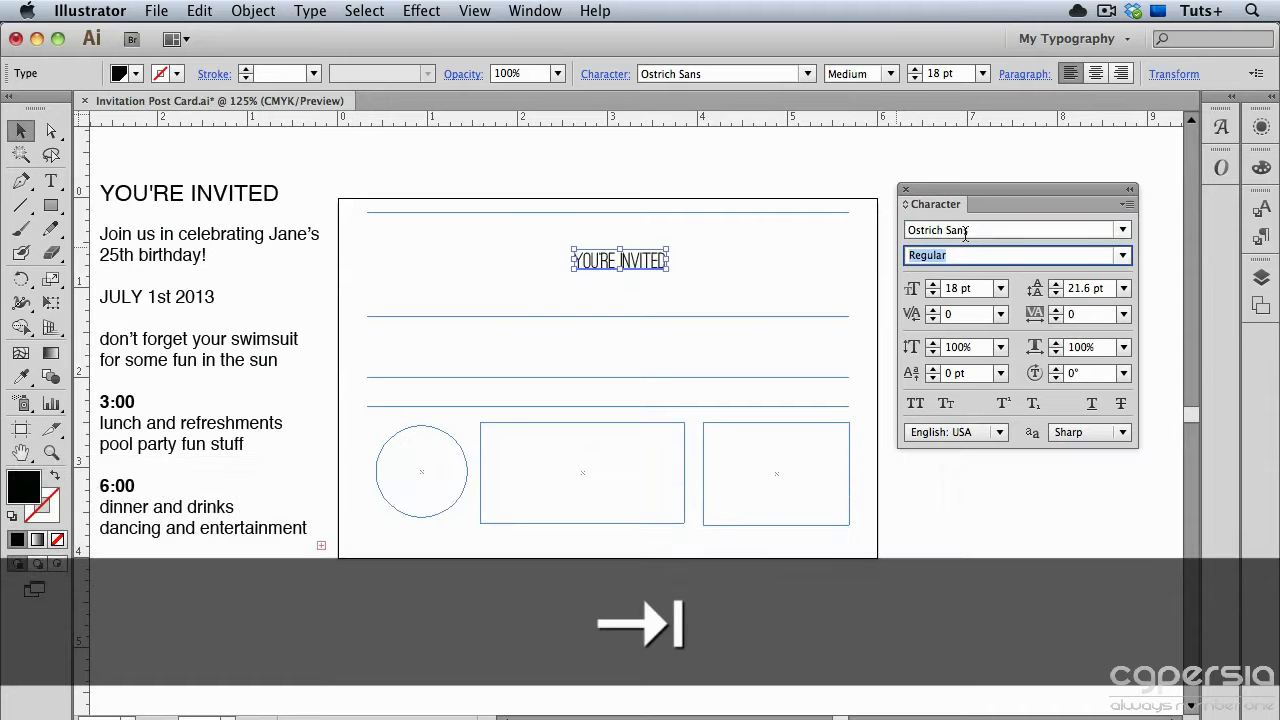
{"action": "key", "text": "Down"}
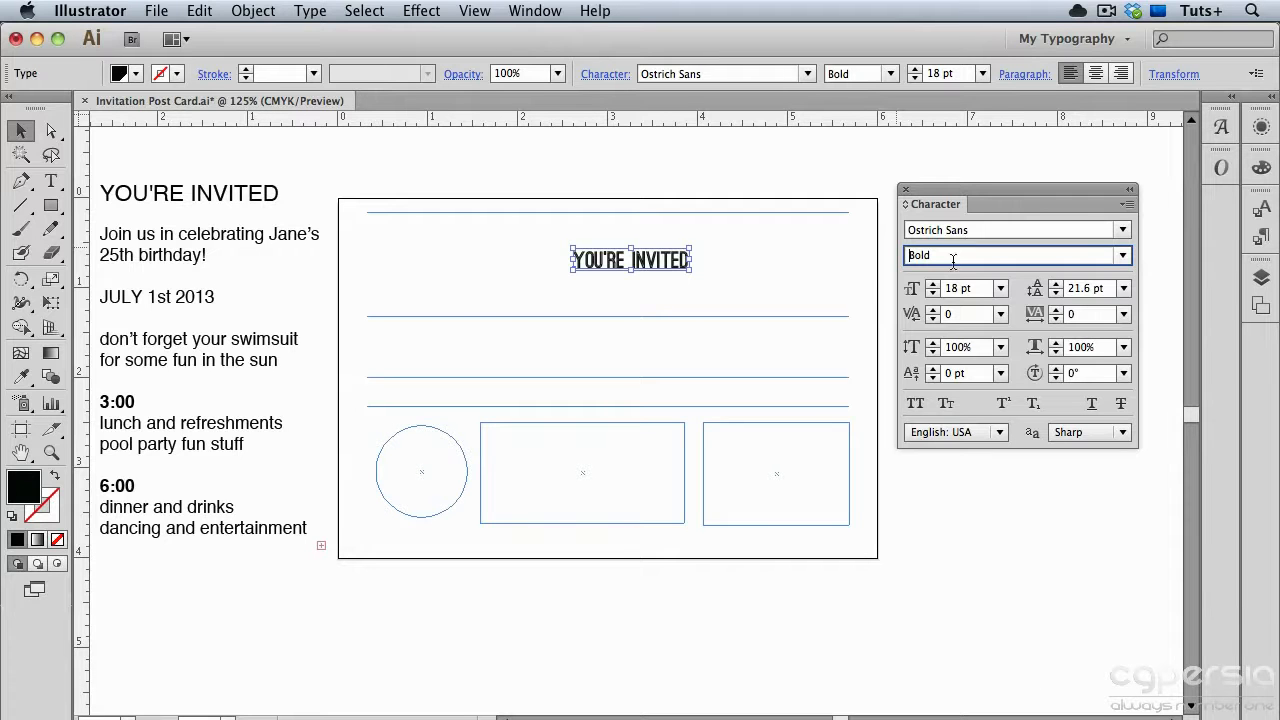
Set the heading's font size to 60 pt and move it back inside the artboard between the top two guide lines.
{"action": "left_click", "coordinate": [1000, 289]}
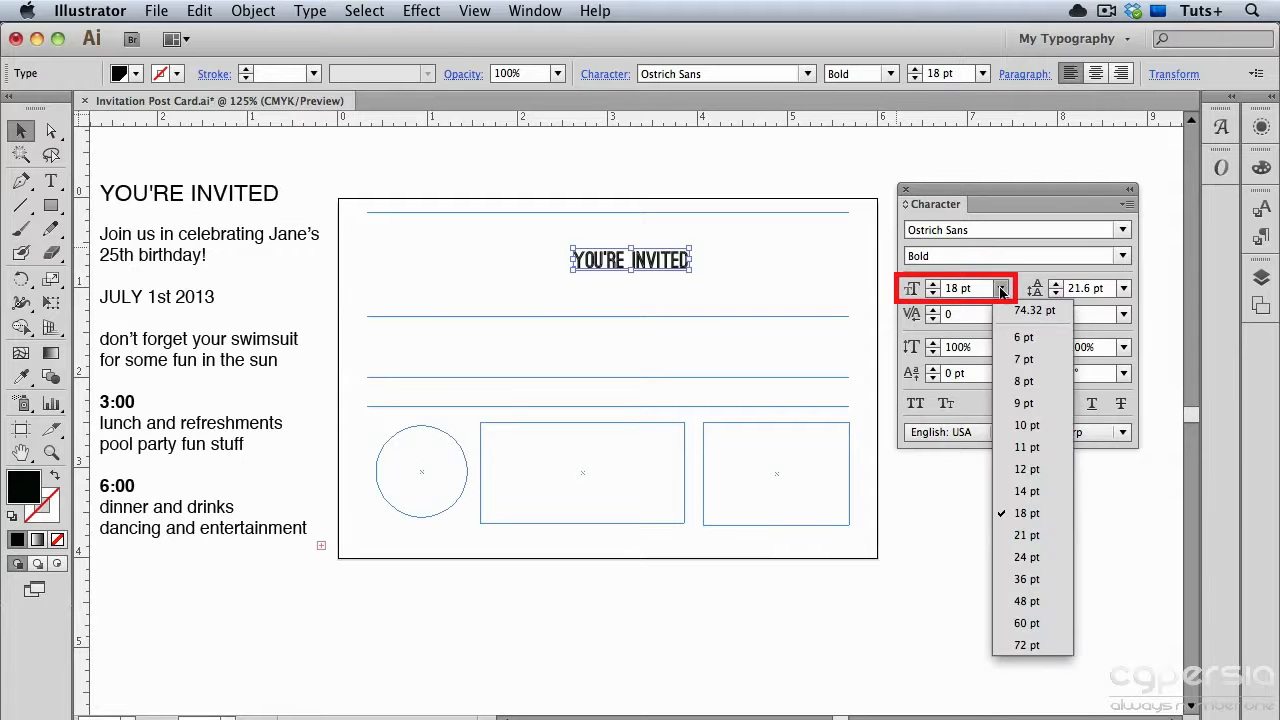
{"action": "left_click", "coordinate": [1049, 623]}
{"action": "left_click_drag", "start_coordinate": [808, 268], "coordinate": [657, 284]}
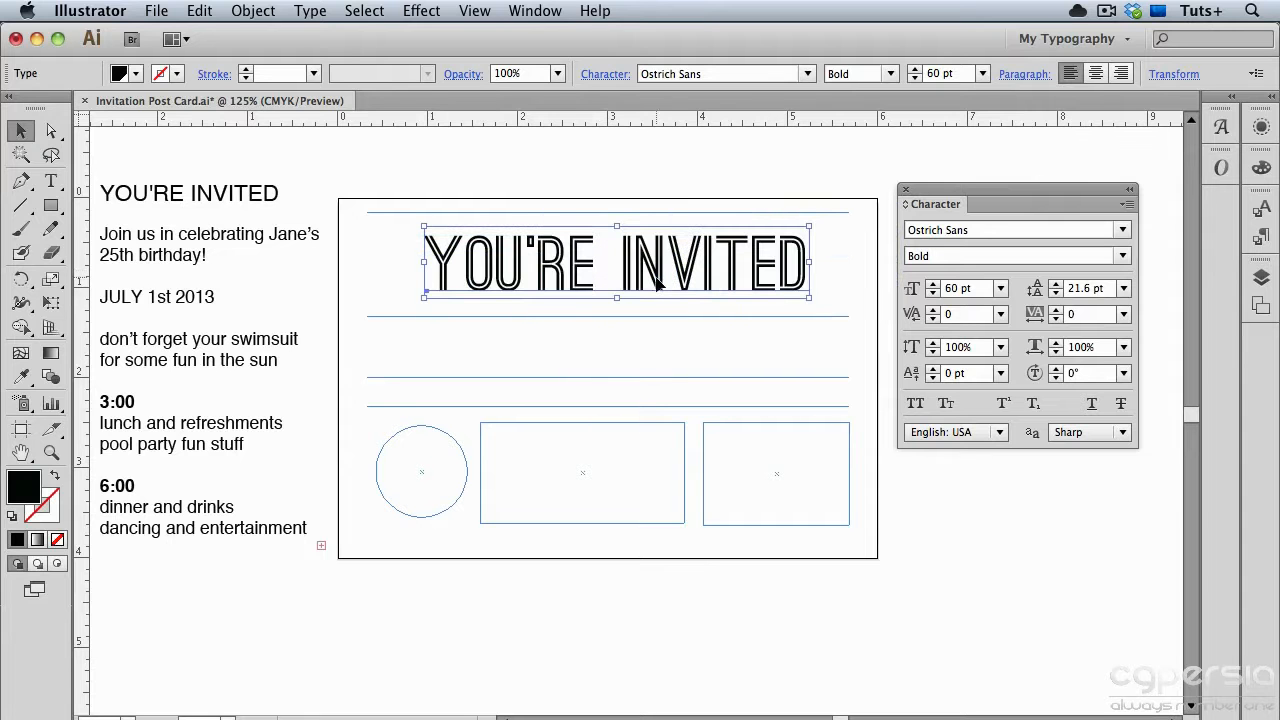
Centre the heading's paragraph alignment and align the text object horizontally to the centre of the artboard.
{"action": "left_click", "coordinate": [1094, 78]}
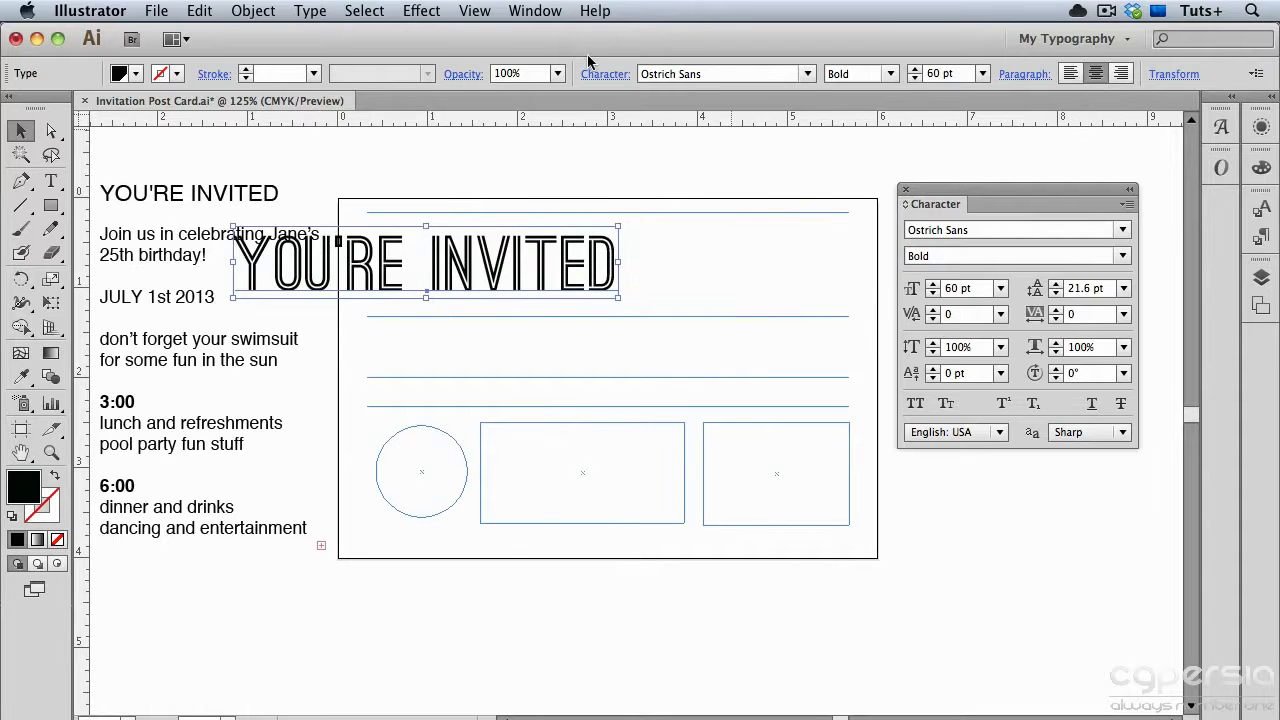
{"action": "left_click", "coordinate": [512, 12]}
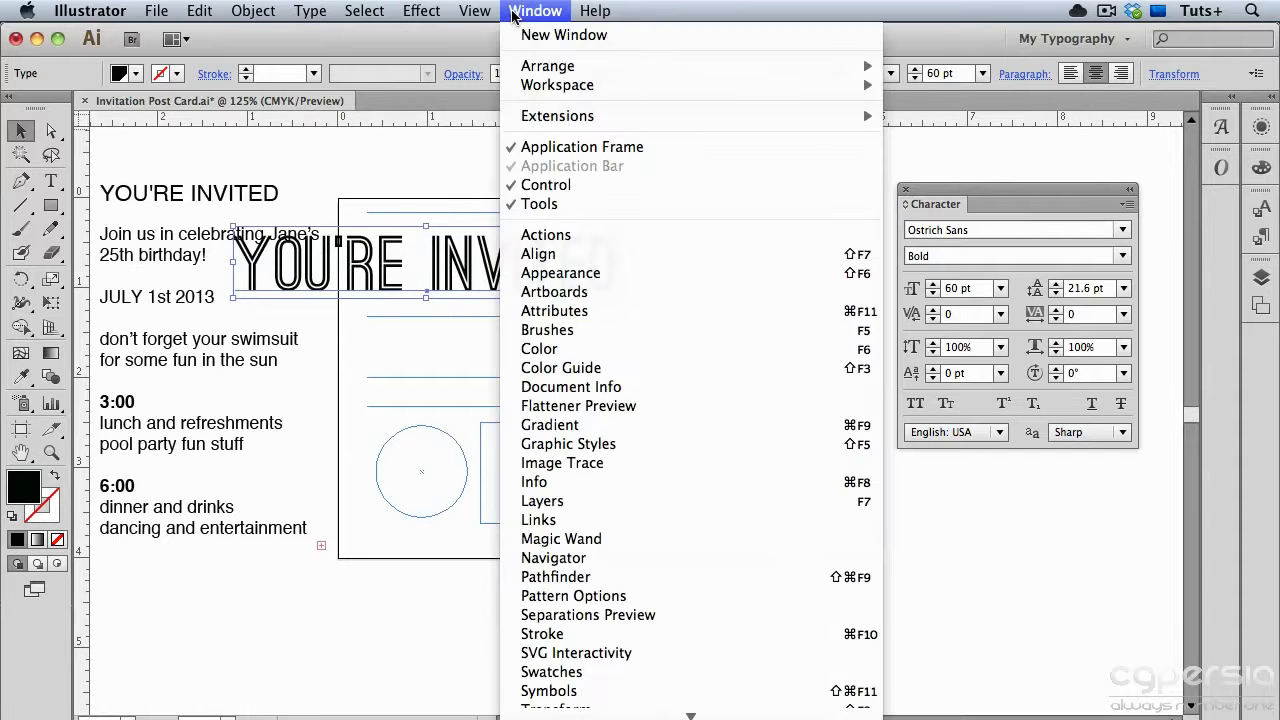
{"action": "left_click", "coordinate": [556, 254]}
{"action": "left_click", "coordinate": [671, 357]}
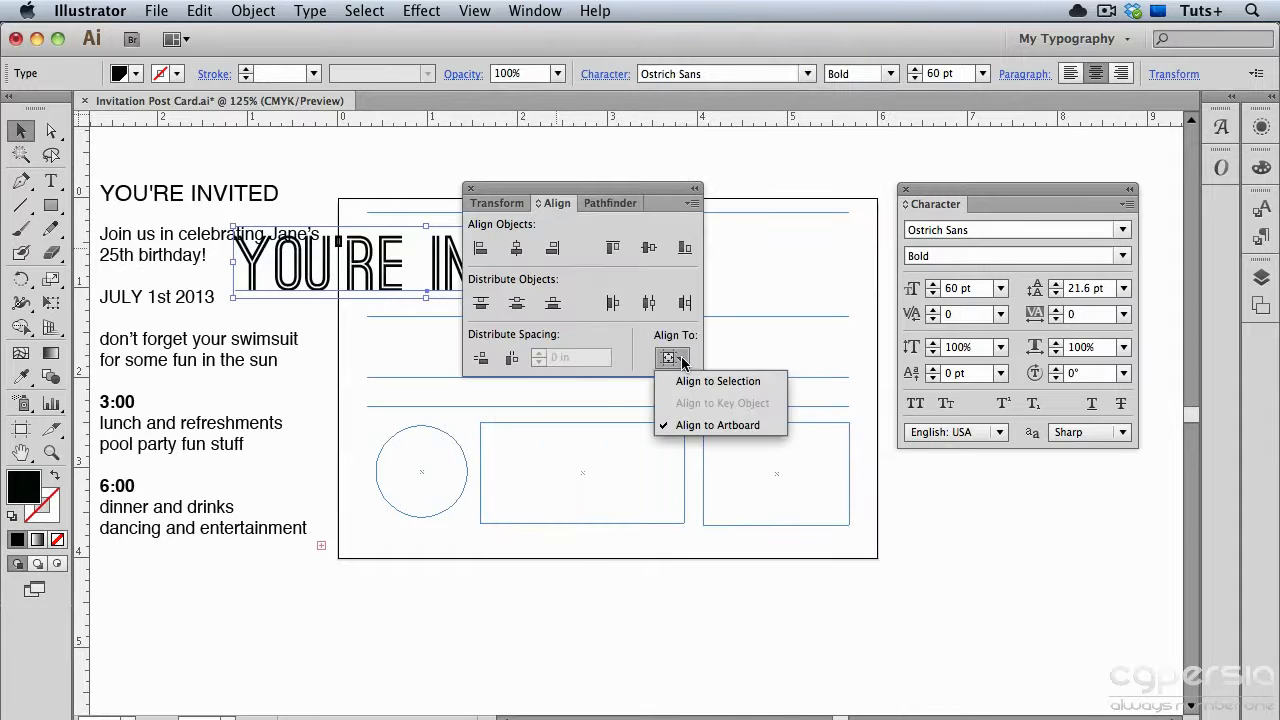
{"action": "left_click", "coordinate": [738, 424]}
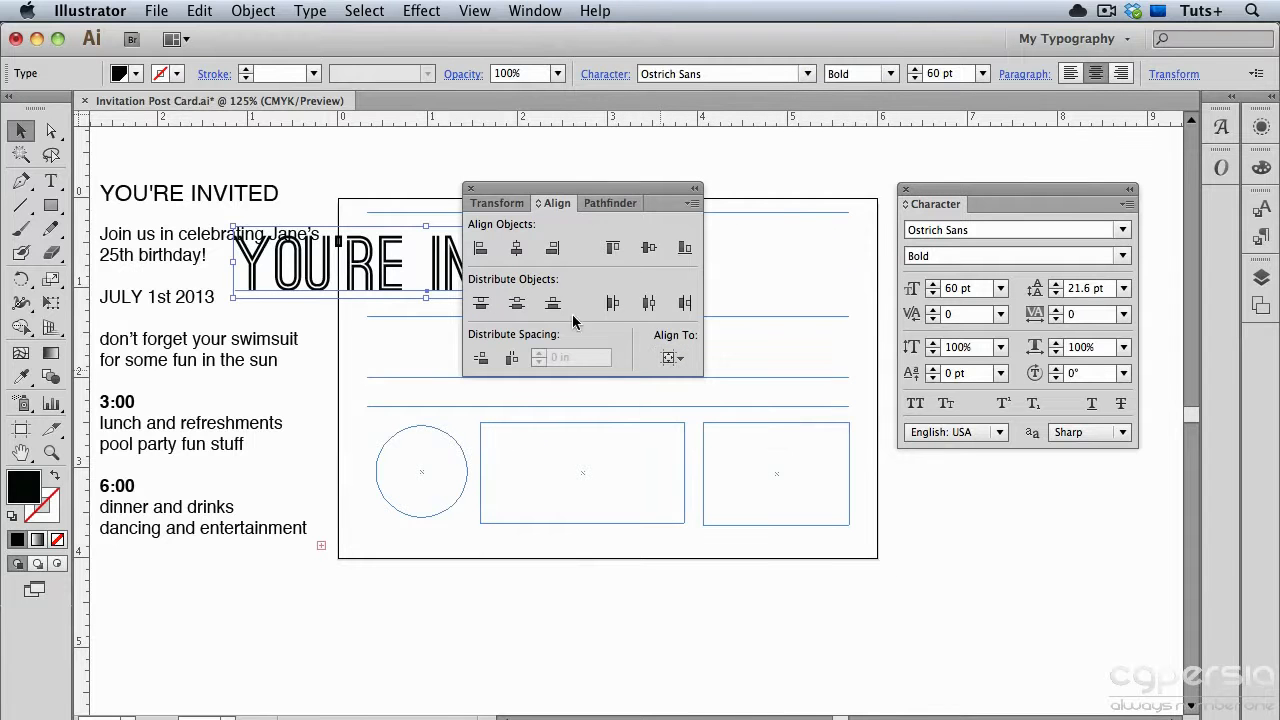
{"action": "left_click", "coordinate": [516, 247]}
{"action": "left_click_drag", "start_coordinate": [530, 196], "coordinate": [785, 403]}
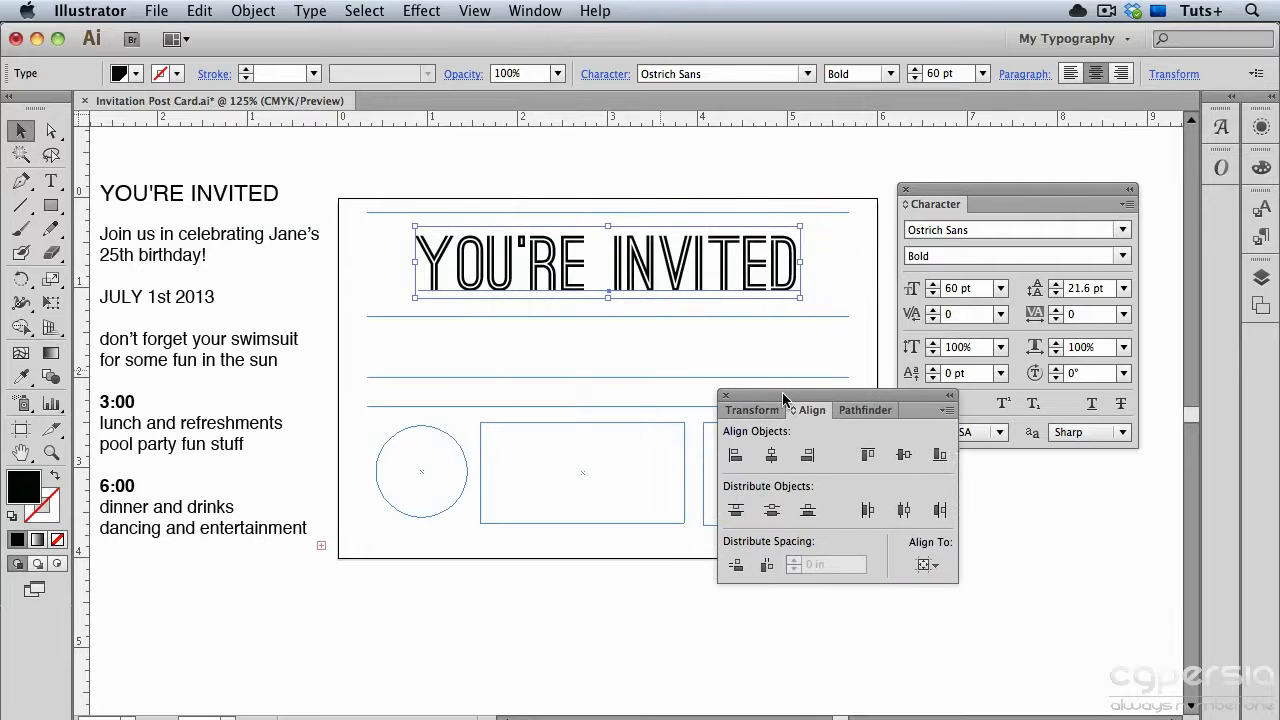
{"action": "left_click", "coordinate": [726, 398]}
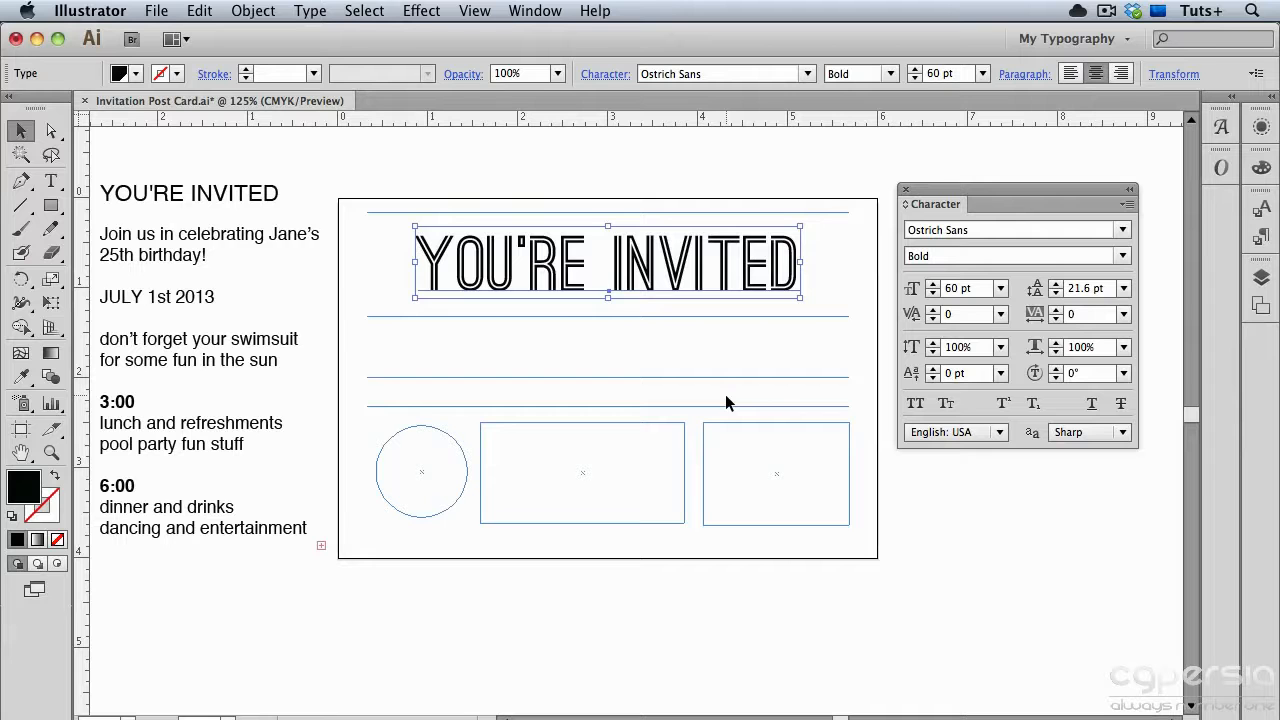
Enlarge the heading in increments to 74 pt so it spans the width of the guide lines.
{"action": "key", "text": "super+shift+period"}
{"action": "key", "text": "super+shift+period"}
{"action": "key", "text": "super+shift+period"}
{"action": "key", "text": "super+shift+period"}
{"action": "key", "text": "super+shift+period"}
{"action": "key", "text": "super+shift+period"}
{"action": "key", "text": "super+shift+period"}
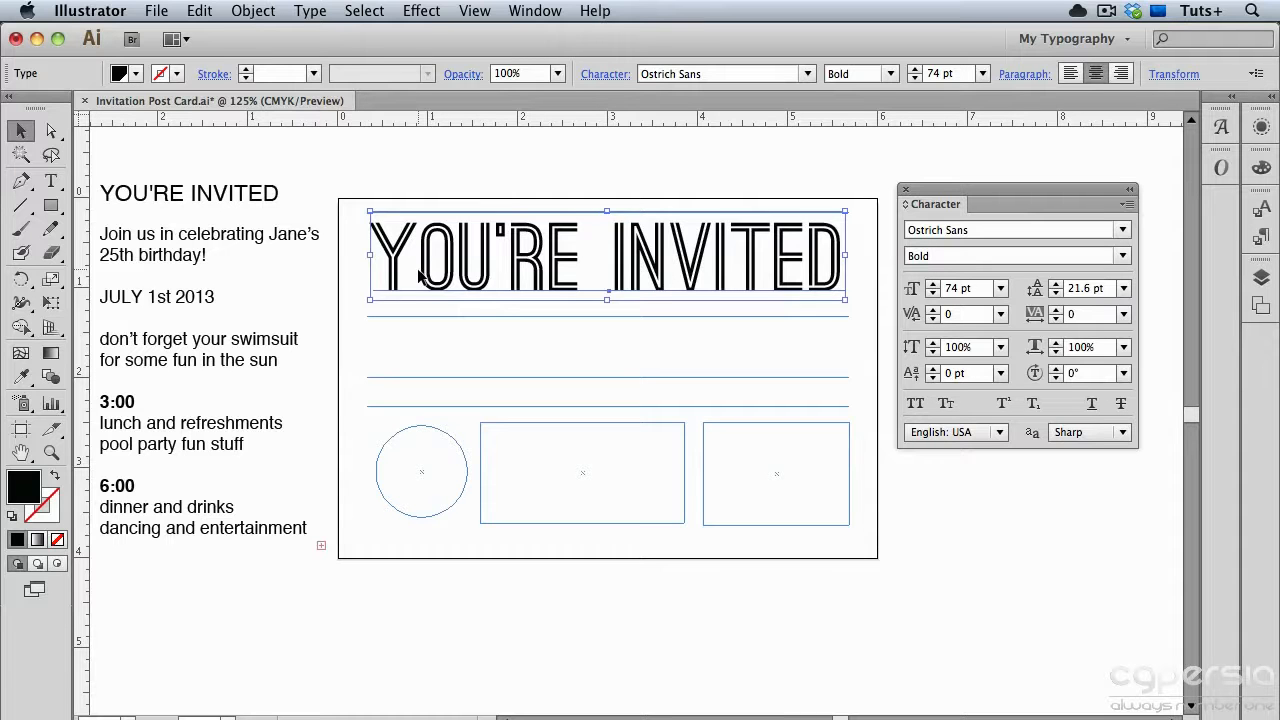
Kern the gap between the Y and O of the heading, trying -5 and -50 before tightening it to -70.
{"action": "double_click", "coordinate": [420, 276]}
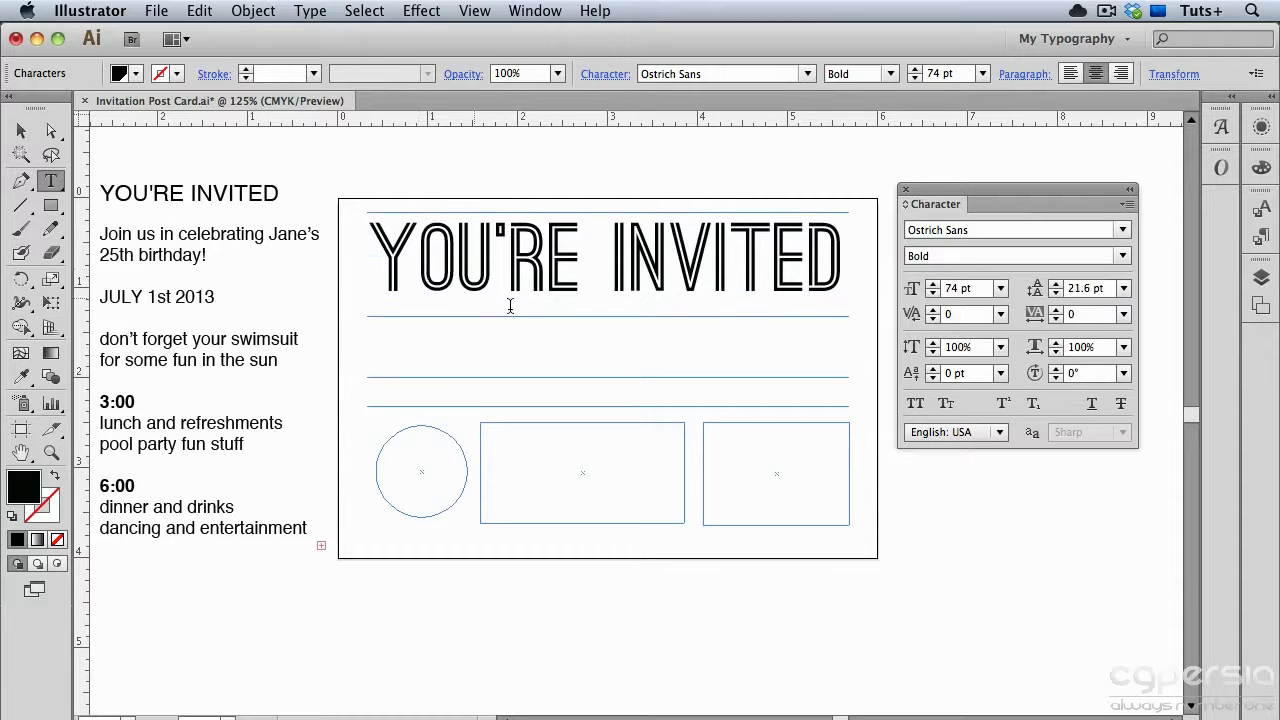
{"action": "left_click", "coordinate": [1000, 314]}
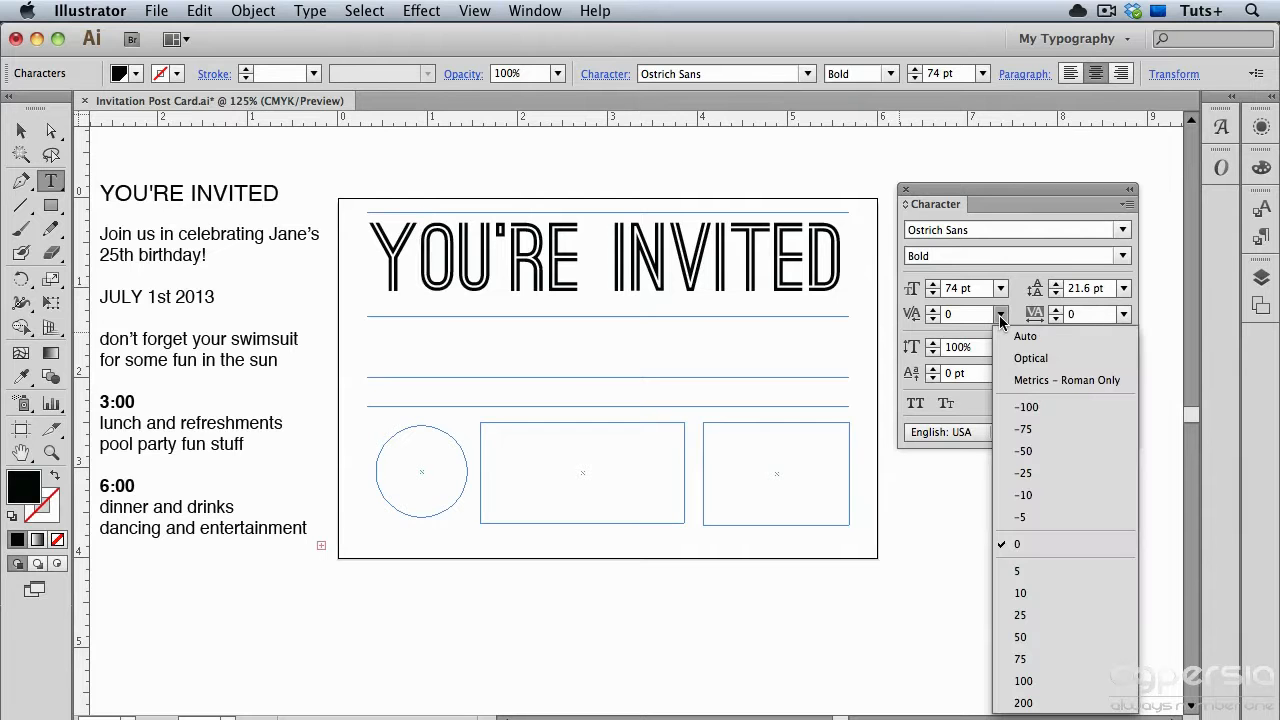
{"action": "left_click", "coordinate": [1042, 516]}
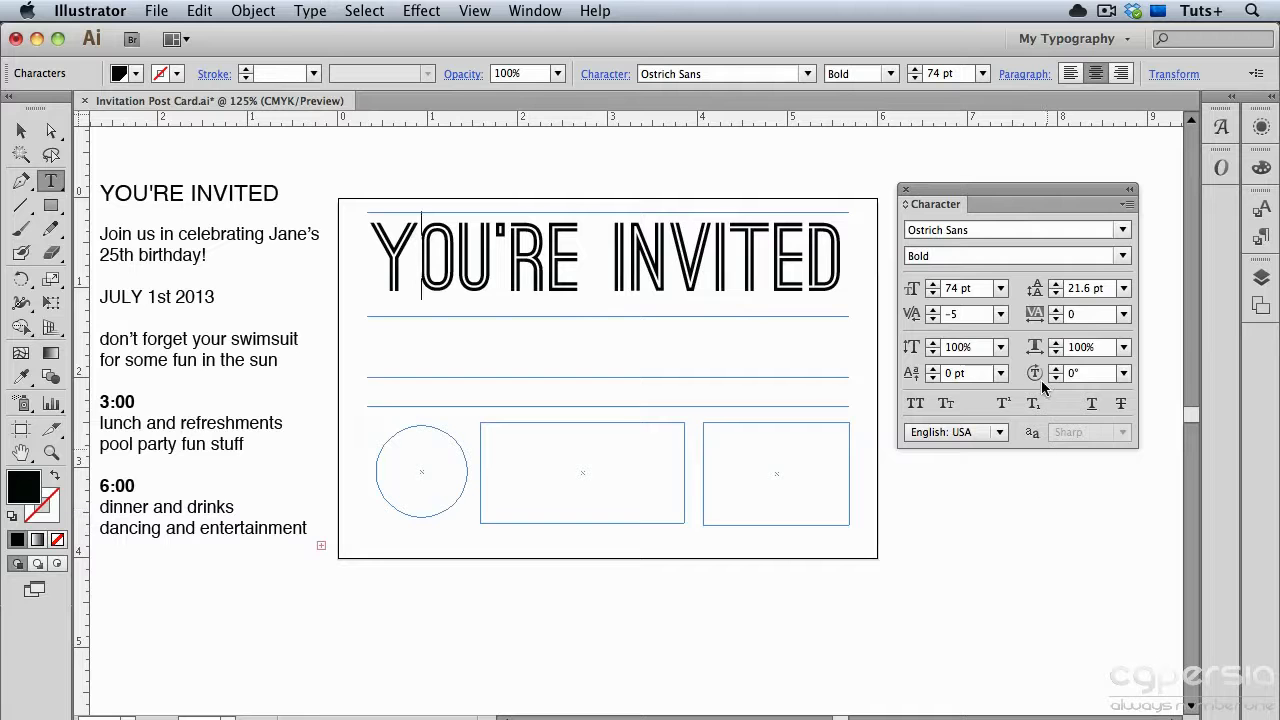
{"action": "left_click", "coordinate": [1000, 314]}
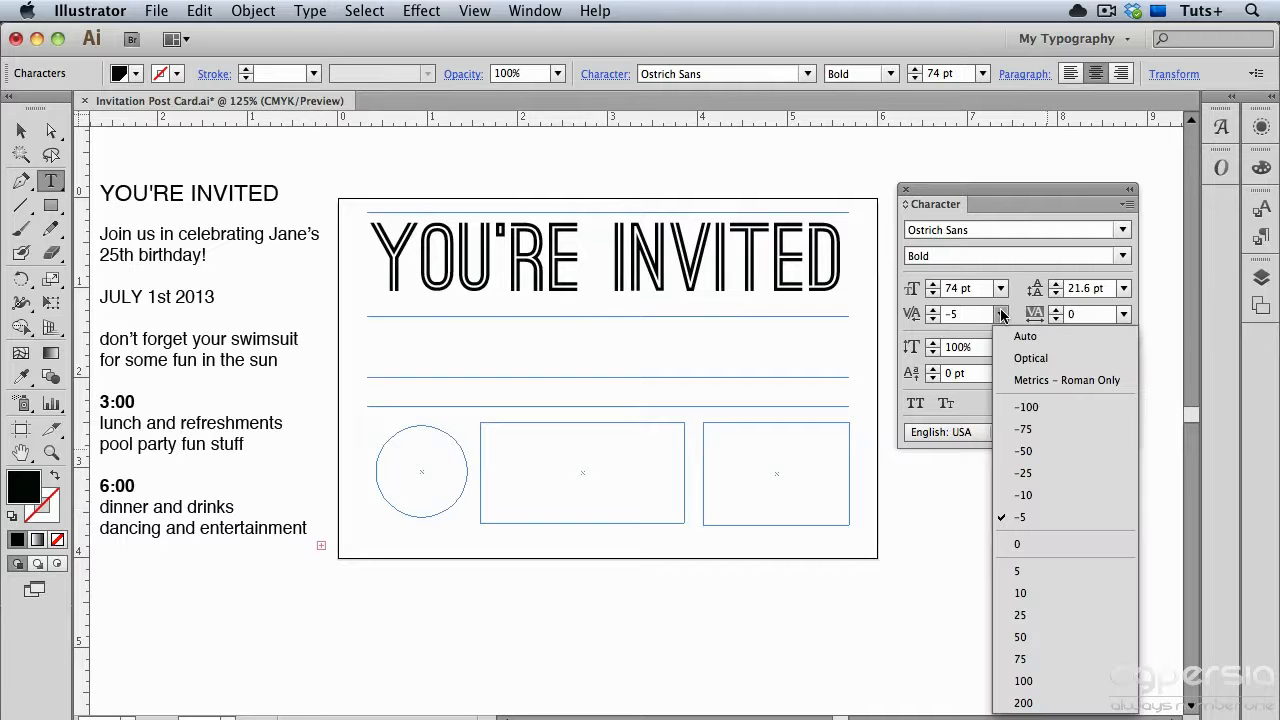
{"action": "left_click", "coordinate": [1030, 453]}
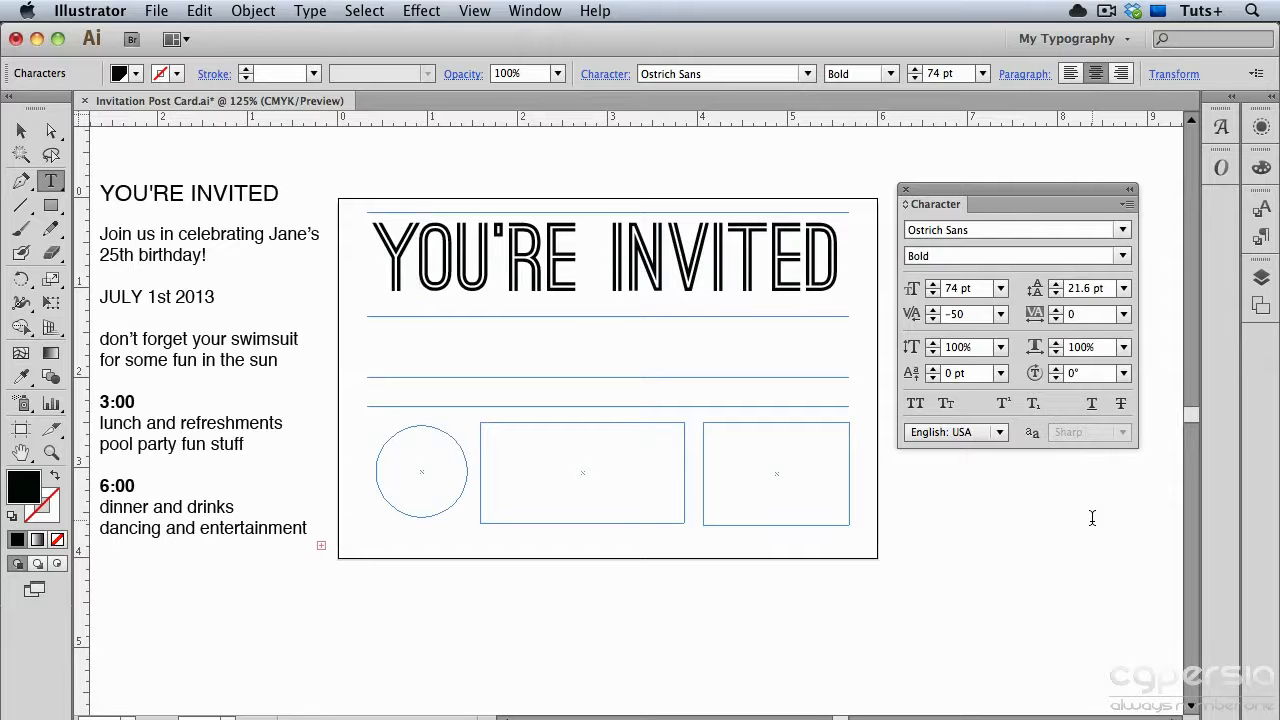
{"action": "key", "text": "alt+Left"}
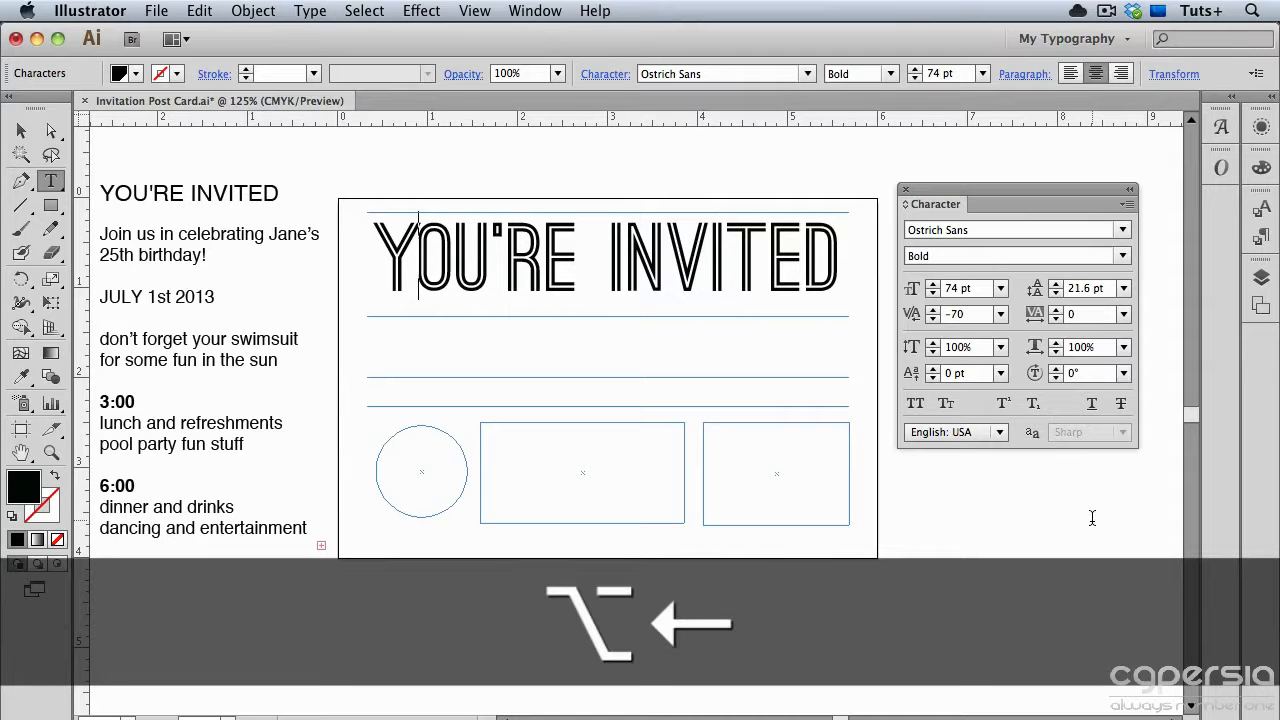
Loosen the kerning between the heading's Y and O to 30 and tighten it back to -70.
{"action": "key", "text": "alt+Right"}
{"action": "key", "text": "alt+Right"}
{"action": "key", "text": "alt+Right"}
{"action": "key", "text": "alt+Right"}
{"action": "key", "text": "alt+Right"}
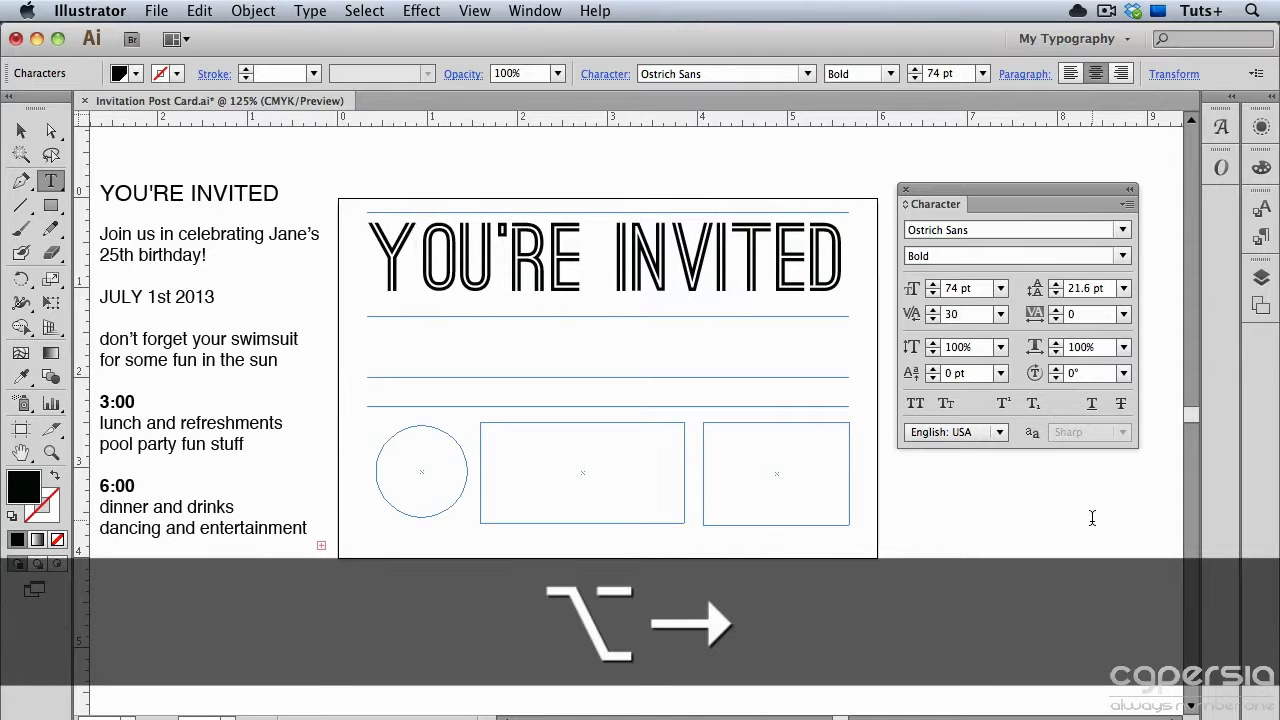
{"action": "key", "text": "alt+Left"}
{"action": "key", "text": "alt+Left"}
{"action": "key", "text": "alt+Left"}
{"action": "key", "text": "alt+Left"}
{"action": "key", "text": "alt+Left"}
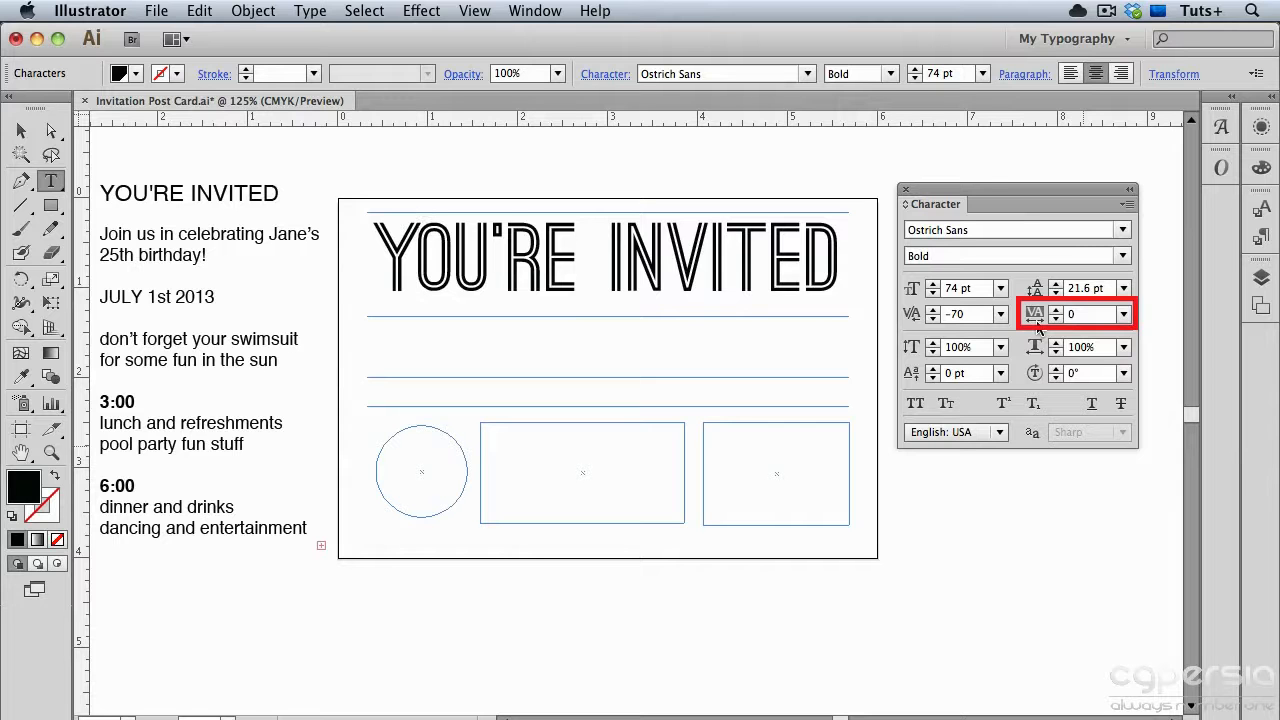
Try tracking values of -5 and 75 on the whole heading and reduce the tracking in increments to 35.
{"action": "triple_click", "coordinate": [667, 253]}
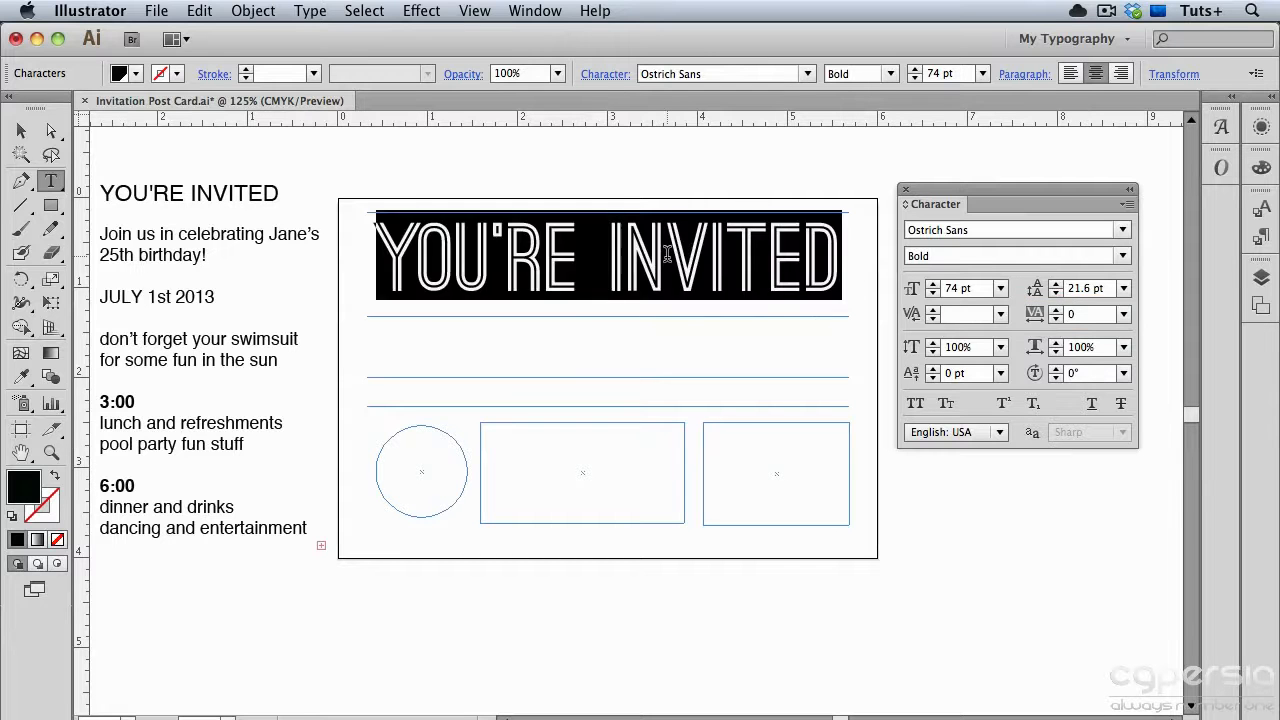
{"action": "left_click", "coordinate": [1124, 315]}
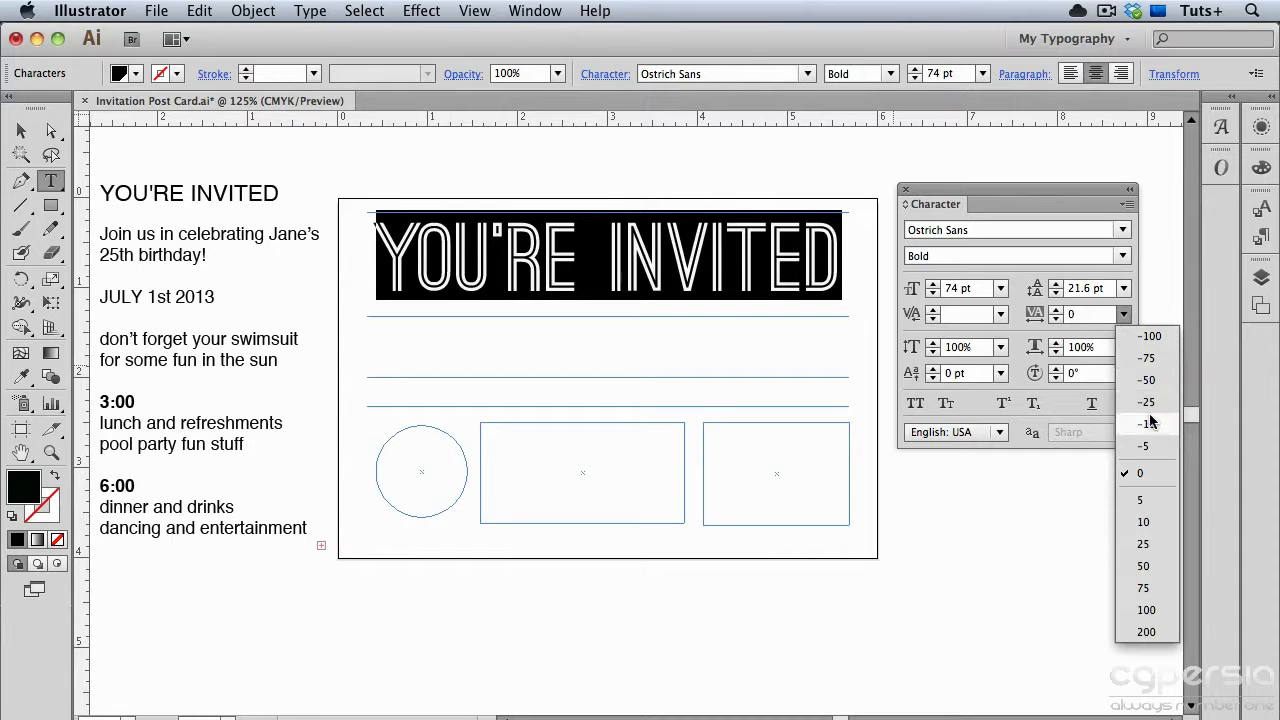
{"action": "left_click", "coordinate": [1145, 446]}
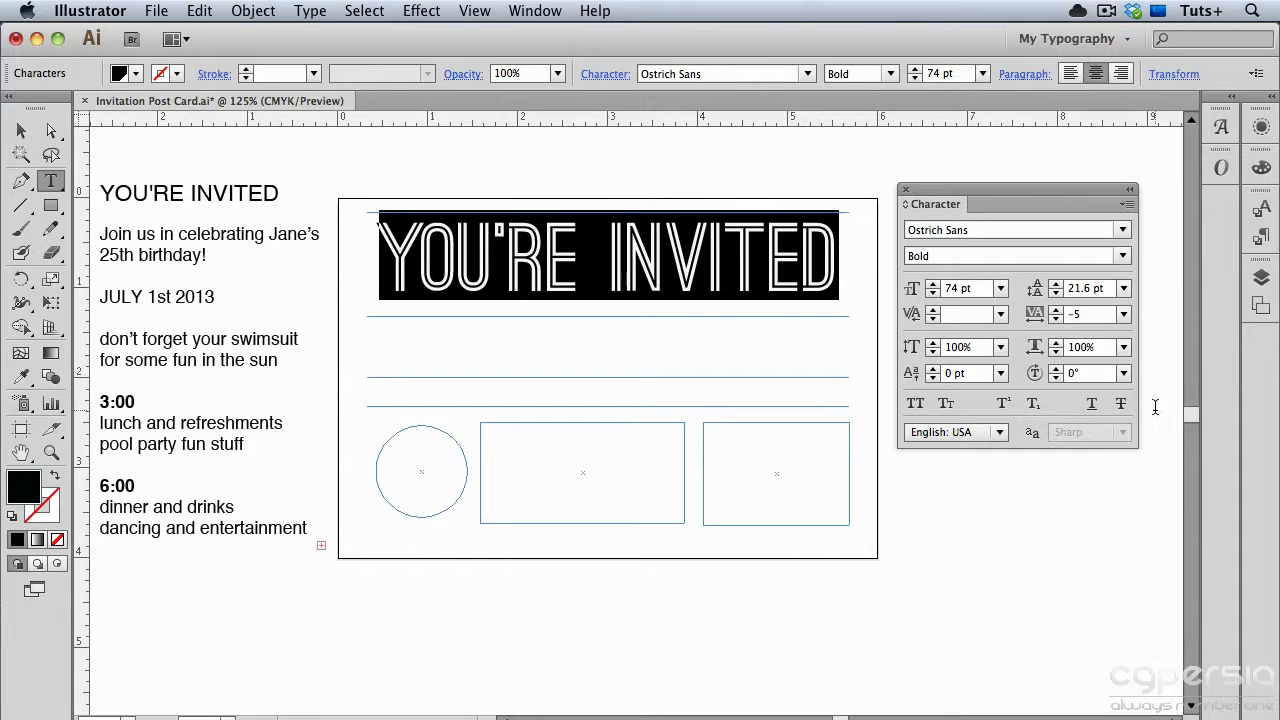
{"action": "left_click", "coordinate": [1123, 314]}
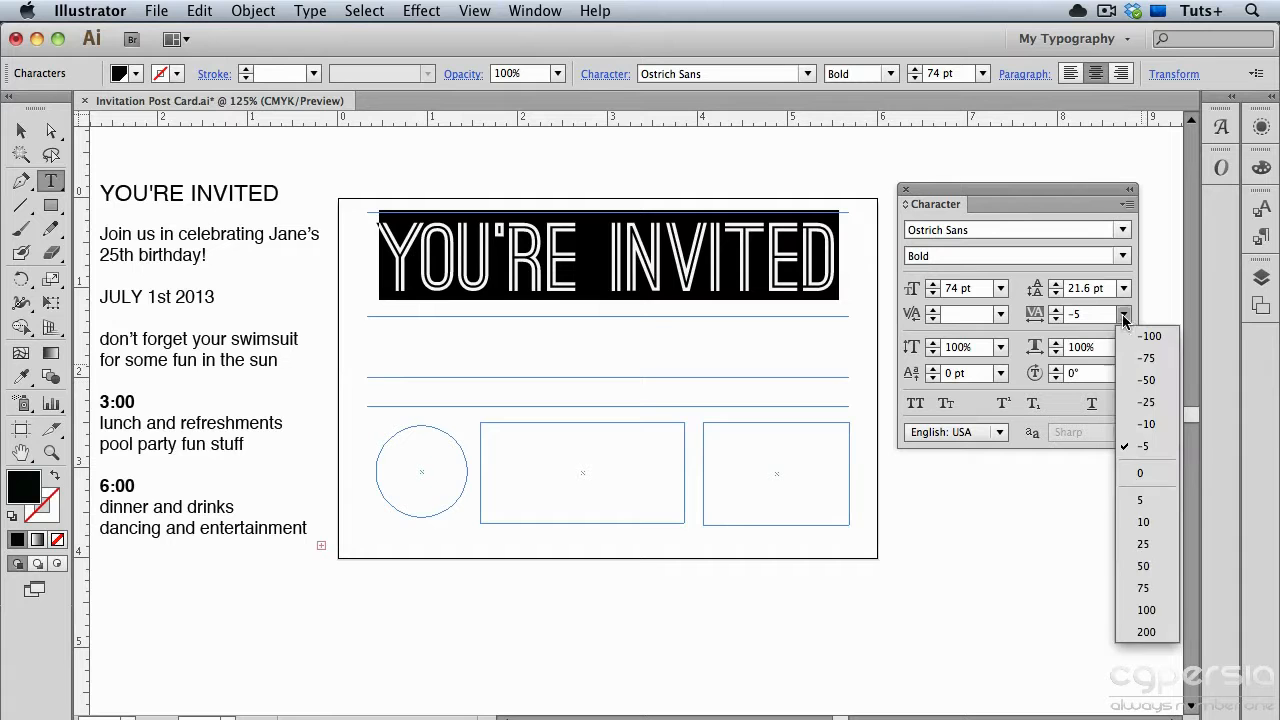
{"action": "left_click", "coordinate": [1143, 588]}
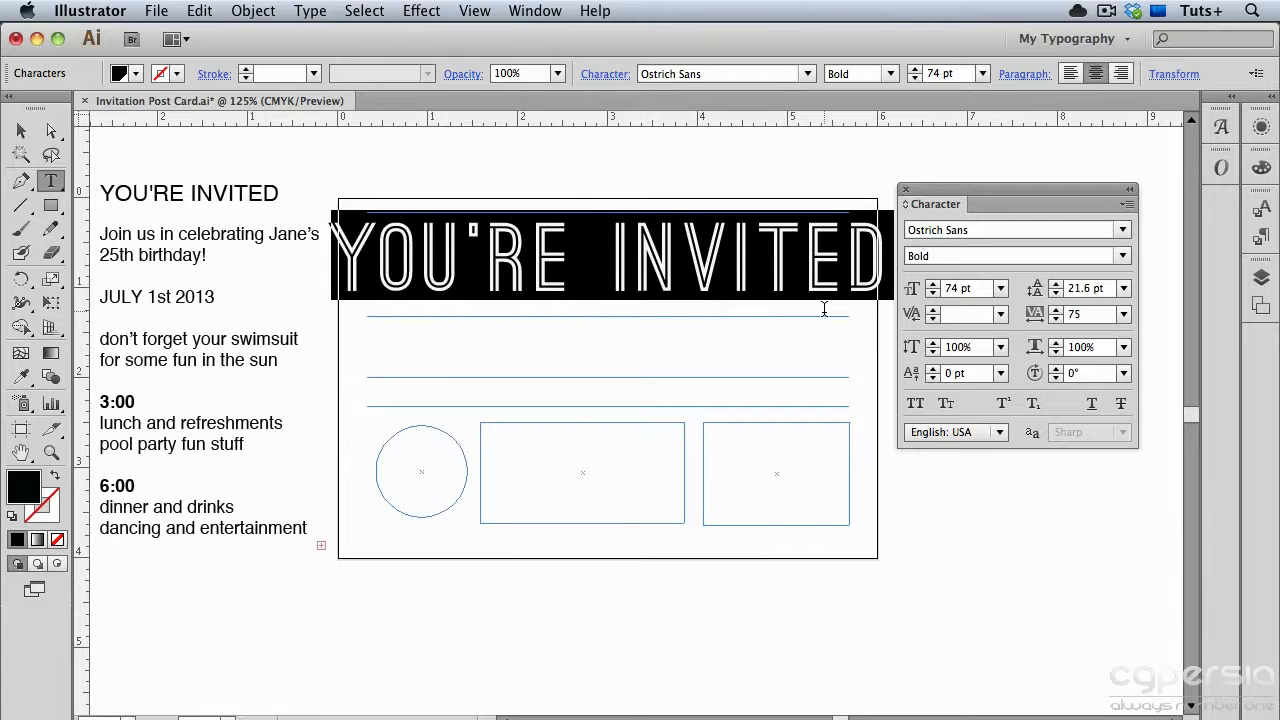
{"action": "key", "text": "alt+Left"}
{"action": "key", "text": "alt+Left"}
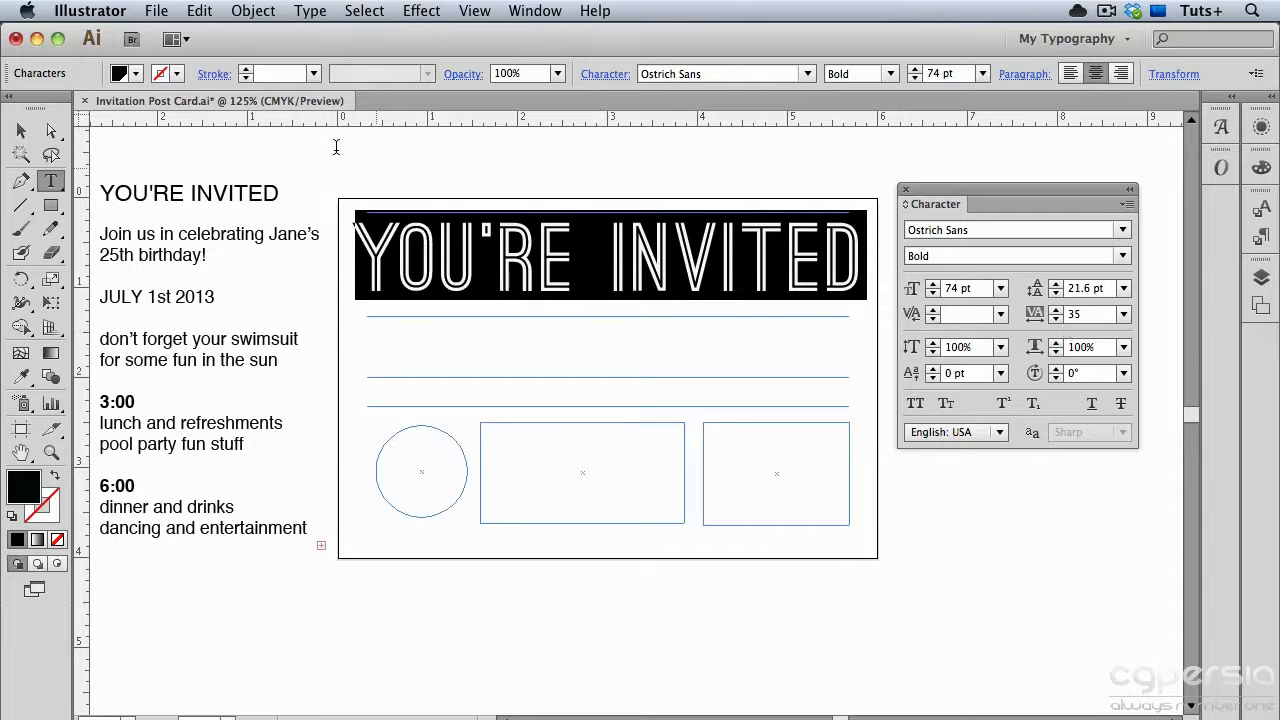
Set the tracking increment in the Type preferences to 5/1000 em.
{"action": "left_click", "coordinate": [110, 12]}
{"action": "mouse_move", "coordinate": [150, 66]}
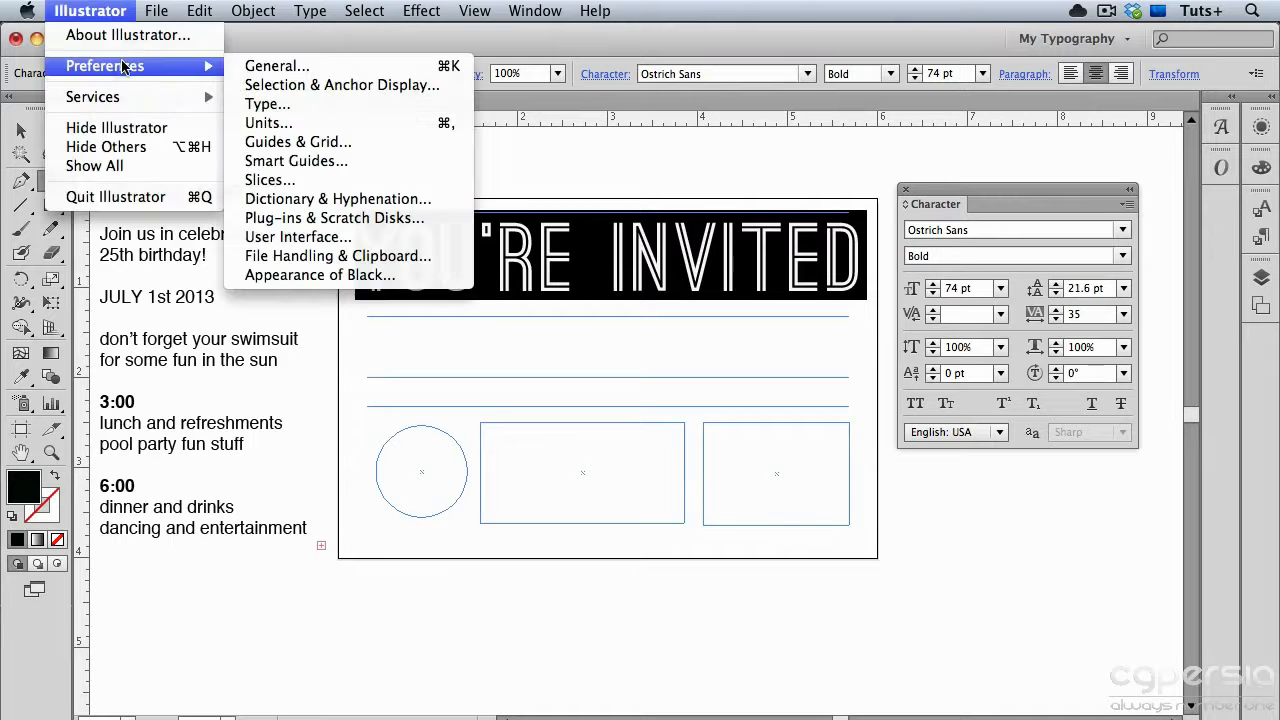
{"action": "left_click", "coordinate": [296, 104]}
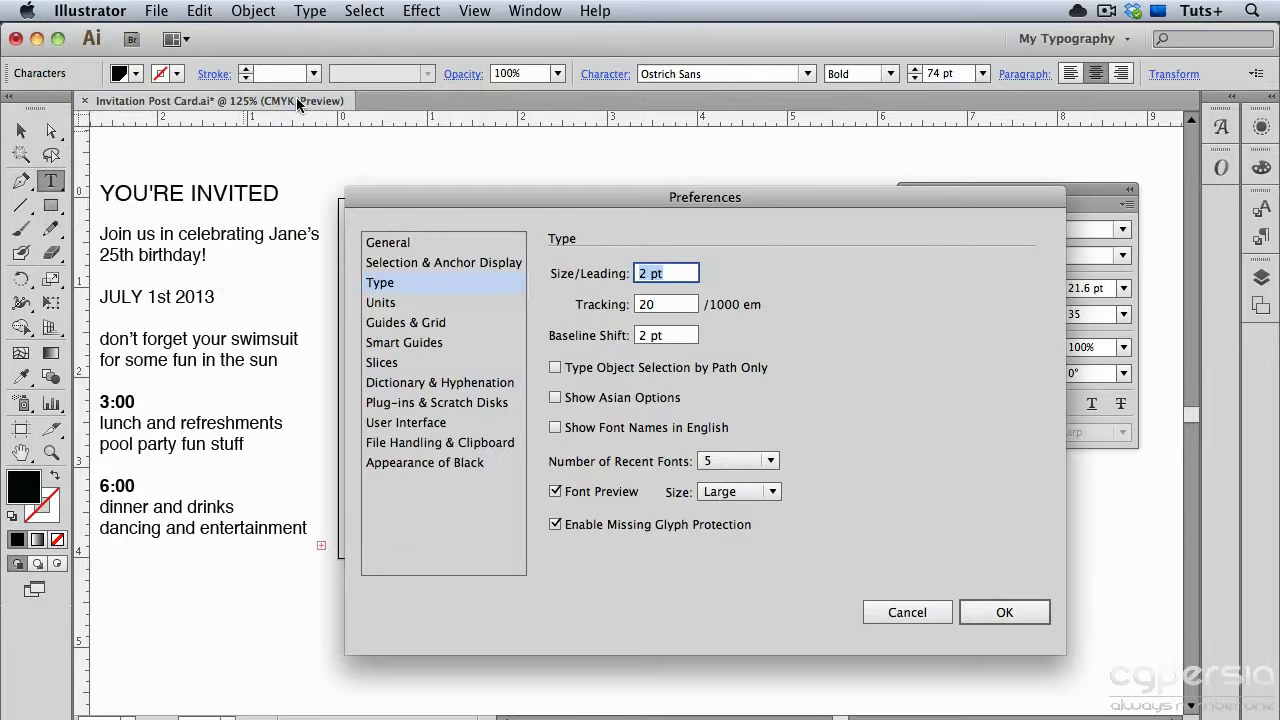
{"action": "left_click", "coordinate": [651, 310]}
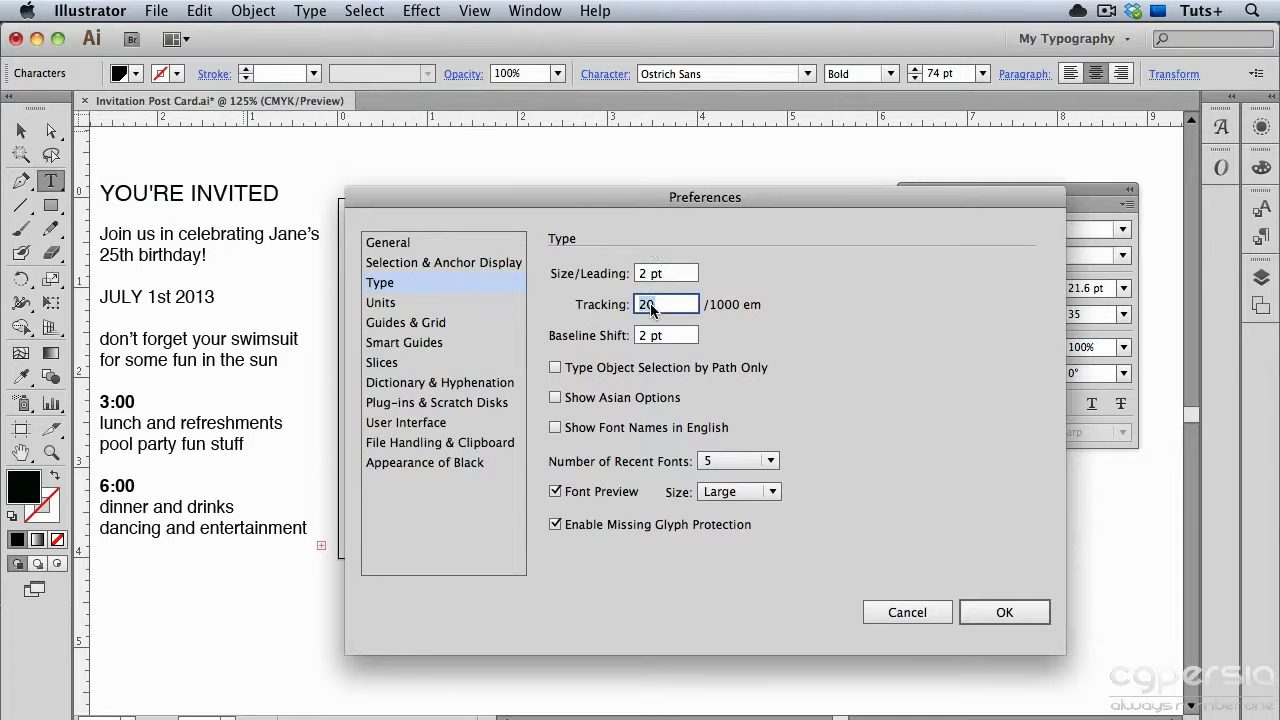
{"action": "type", "text": "5"}
{"action": "left_click", "coordinate": [980, 611]}
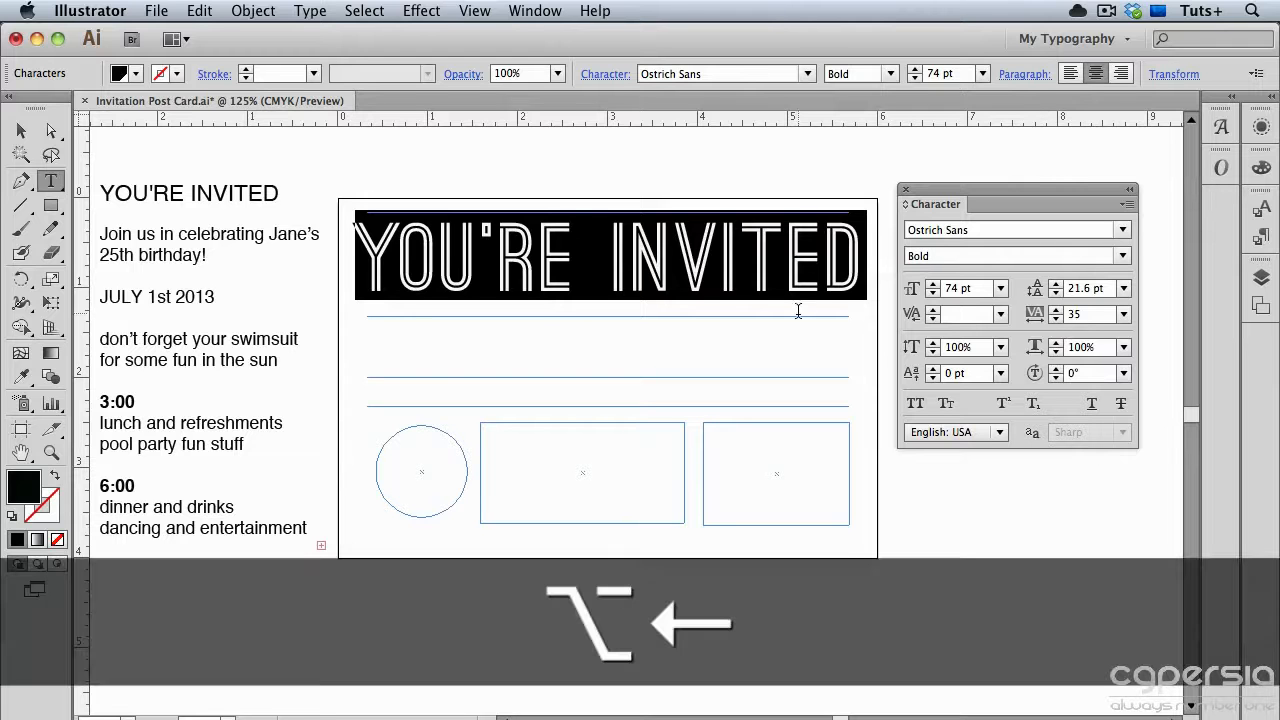
Tighten the tracking of the whole heading in increments to 5 so it fits the width of the guide lines.
{"action": "key", "text": "alt+Left"}
{"action": "key", "text": "alt+Left"}
{"action": "key", "text": "alt+Left"}
{"action": "key", "text": "alt+Left"}
{"action": "key", "text": "alt+Left"}
{"action": "key", "text": "alt+Left"}
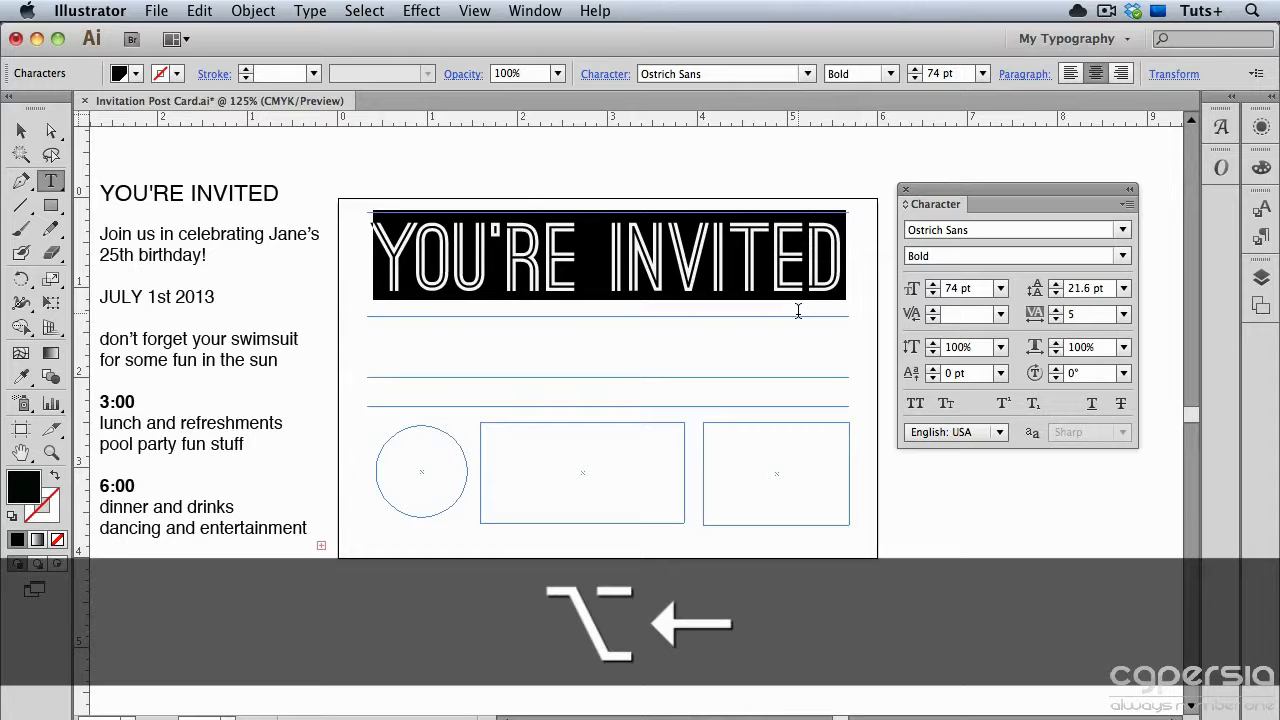
Kern the gap between the I and T of "INVITED" to -5 and leave text editing.
{"action": "left_click", "coordinate": [732, 228]}
{"action": "key", "text": "alt+Left"}
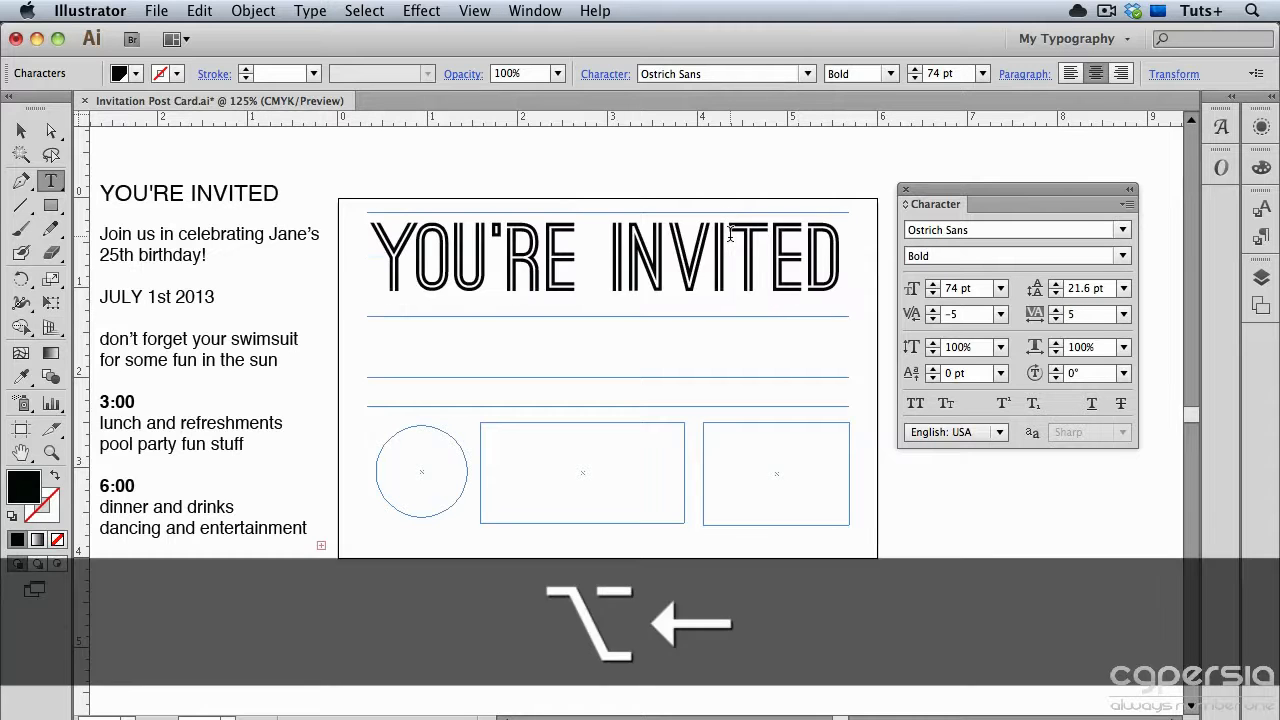
{"action": "key", "text": "Left"}
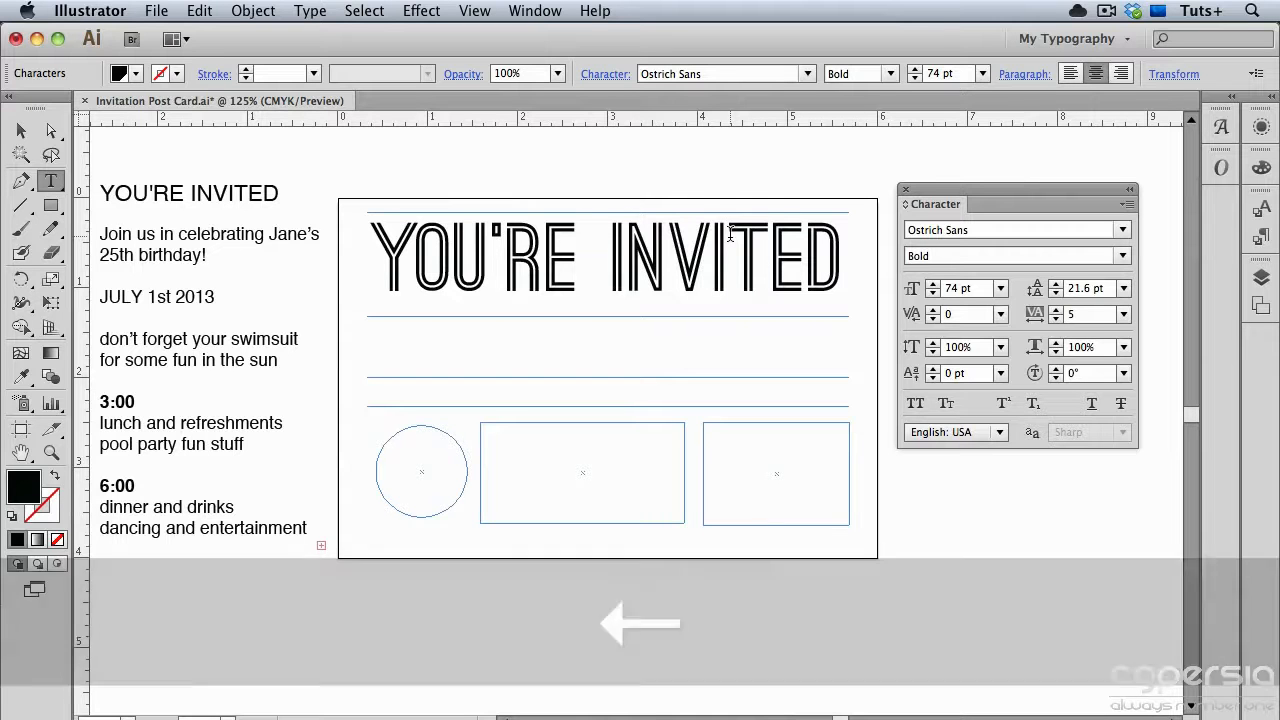
{"action": "key", "text": "Escape"}
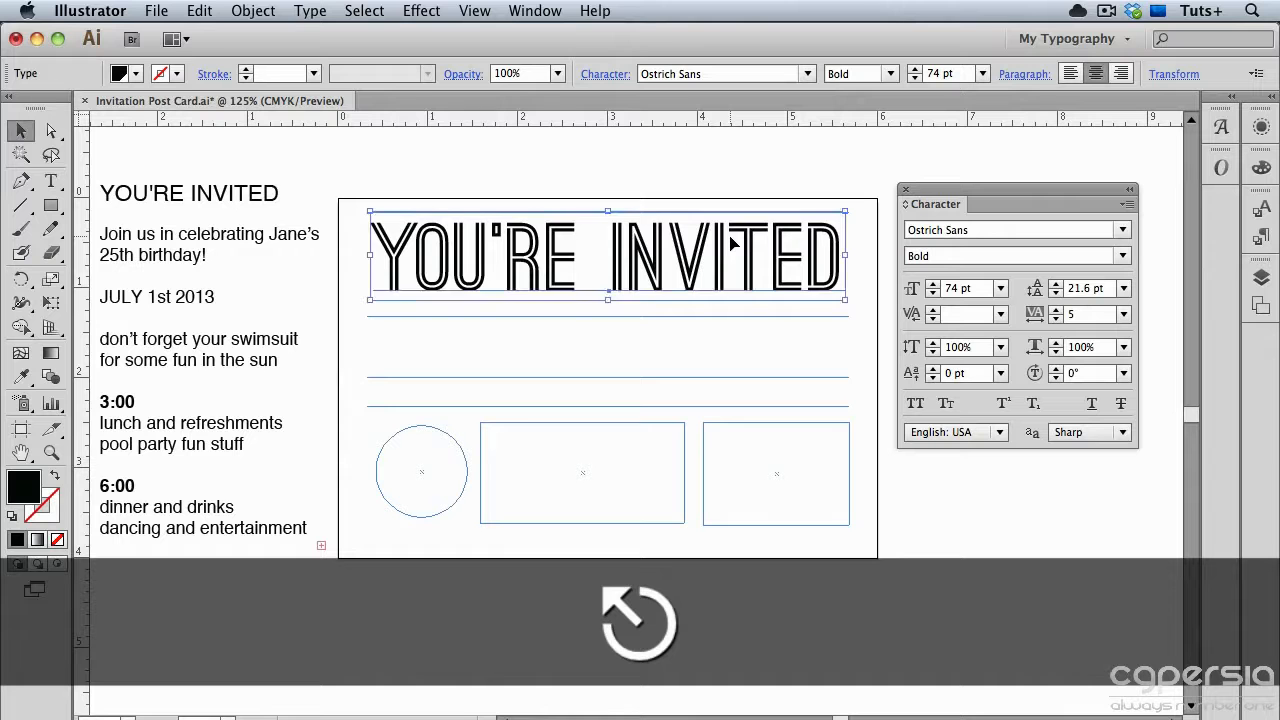
Nudge the heading down in small increments to center it vertically between the top two guide lines.
{"action": "key", "text": "Down"}
{"action": "key", "text": "Down"}
{"action": "key", "text": "Down"}
{"action": "key", "text": "Down"}
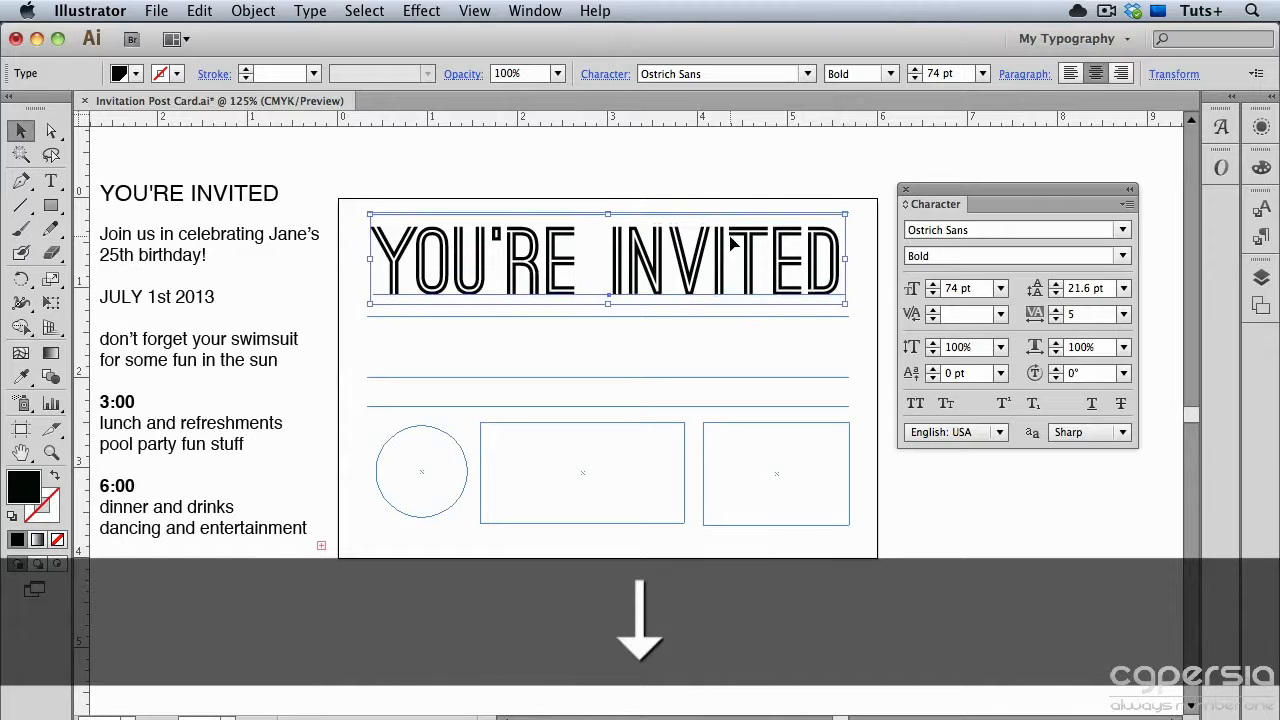
Fill the heading with the light orange swatch and deselect it.
{"action": "left_click", "coordinate": [136, 76]}
{"action": "left_click", "coordinate": [195, 107]}
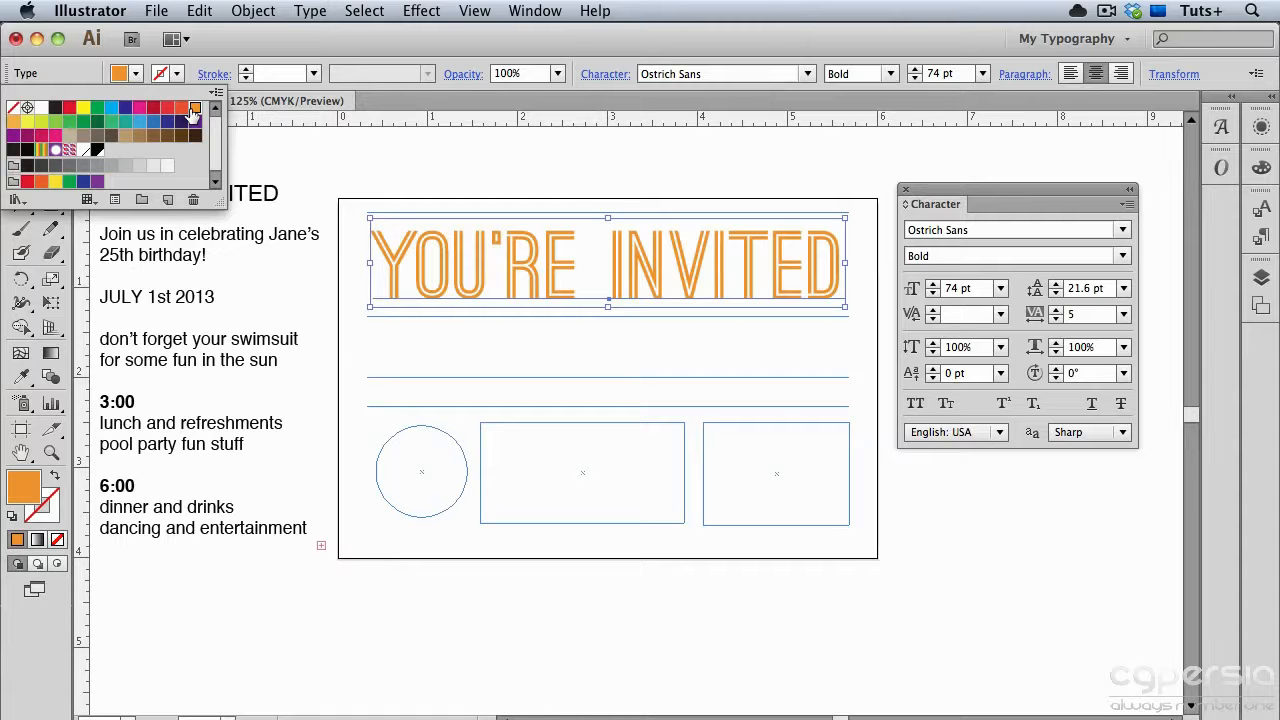
{"action": "left_click", "coordinate": [582, 166]}
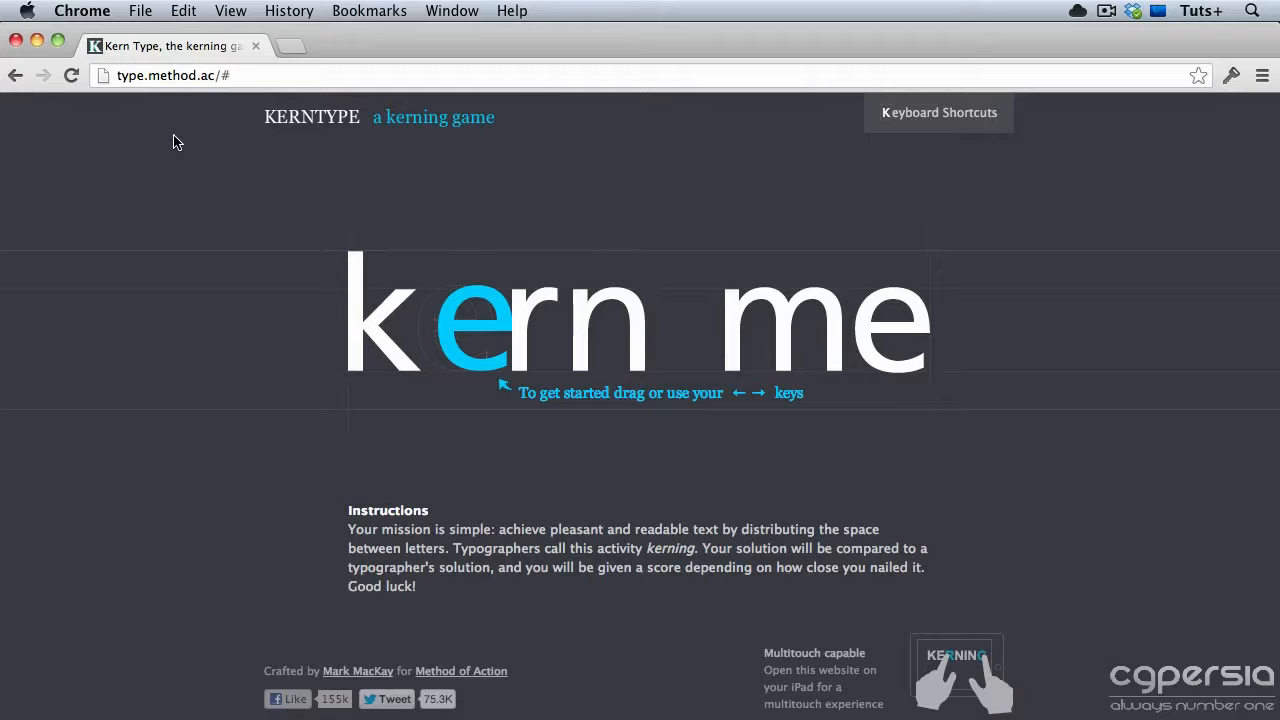
Switch to the Kern Type game in Chrome, space the e in "kern me", and kern the A and V of "WAVE" and compare.
{"action": "left_click_drag", "start_coordinate": [456, 362], "coordinate": [448, 361]}
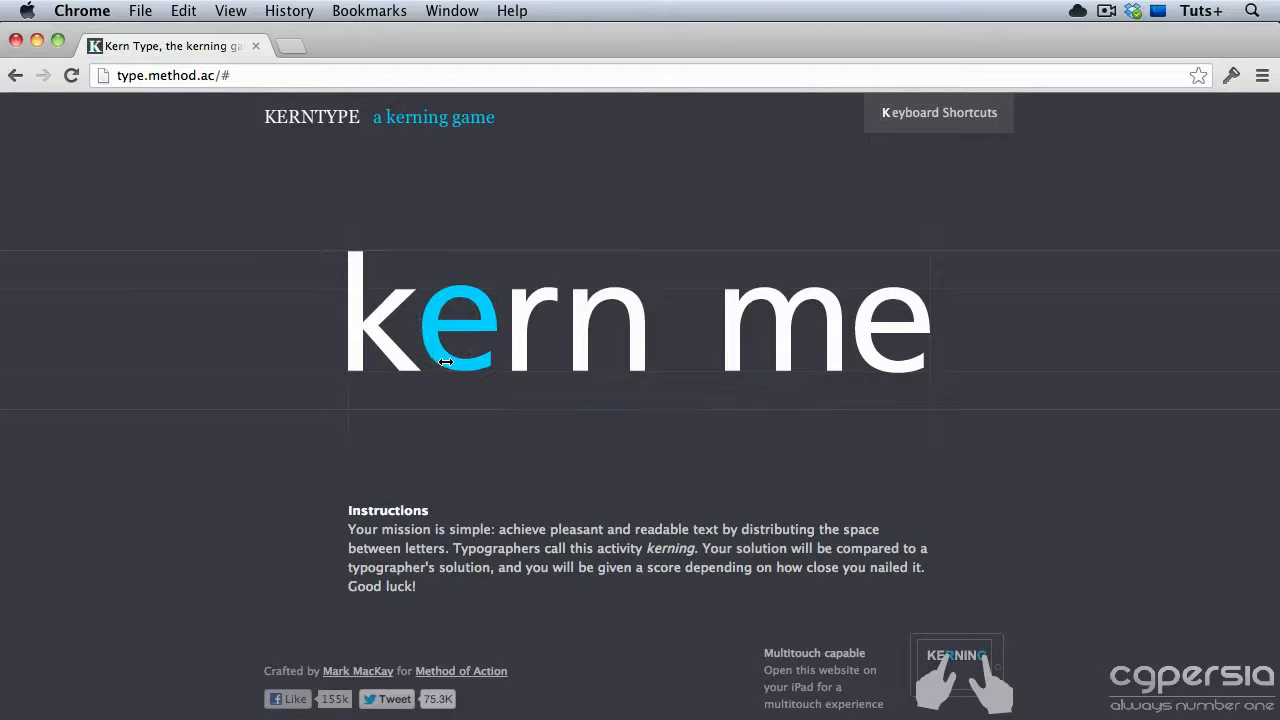
{"action": "left_click", "coordinate": [539, 374]}
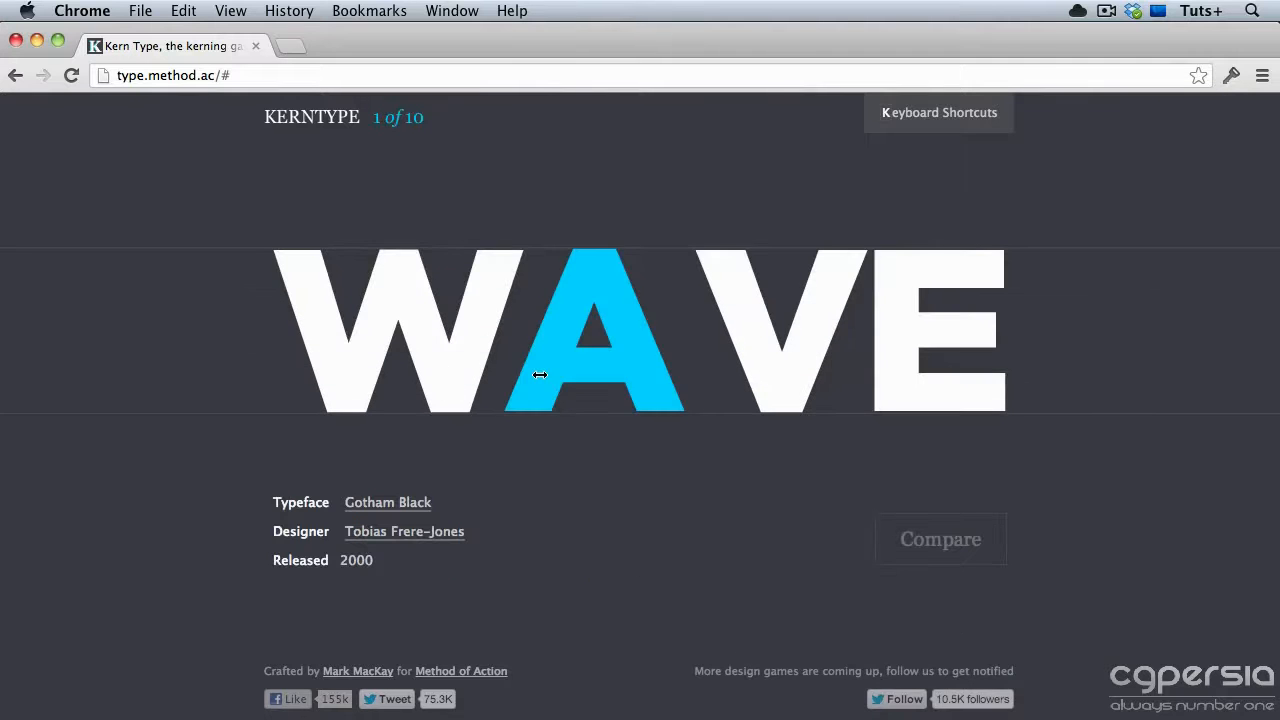
{"action": "left_click_drag", "start_coordinate": [539, 374], "coordinate": [660, 347]}
{"action": "left_click_drag", "start_coordinate": [743, 336], "coordinate": [718, 338]}
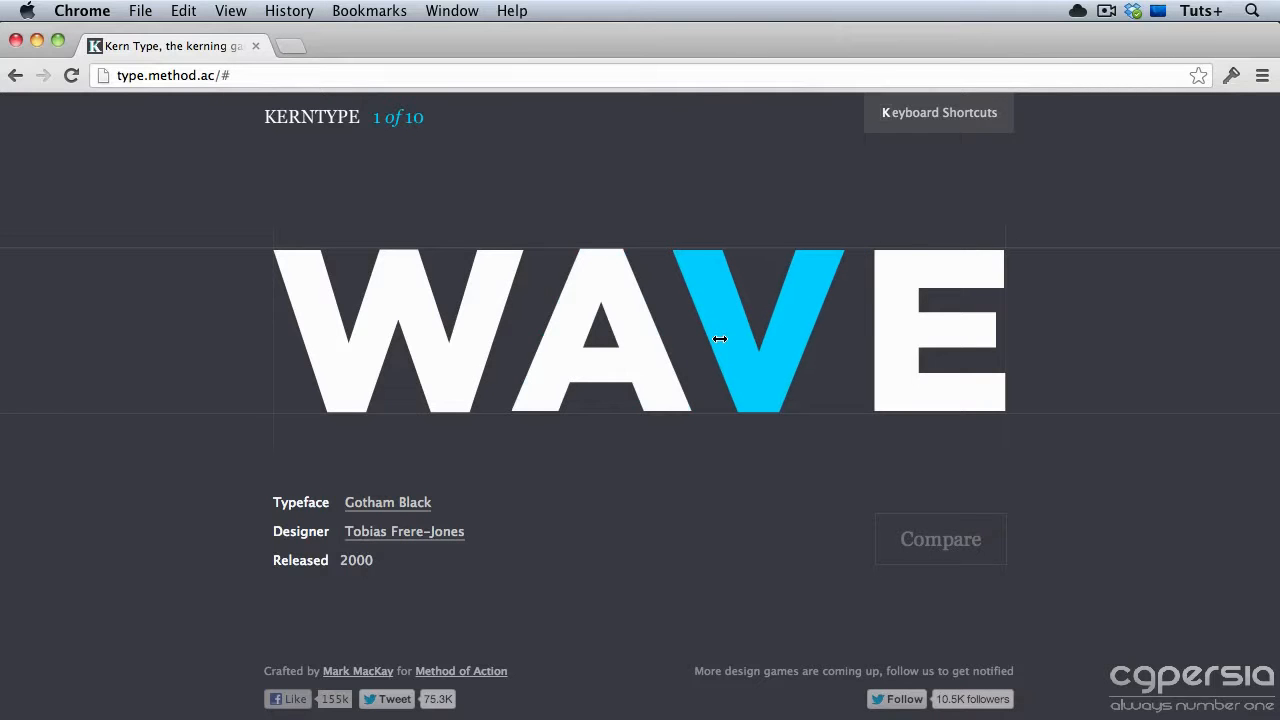
{"action": "left_click", "coordinate": [917, 540]}
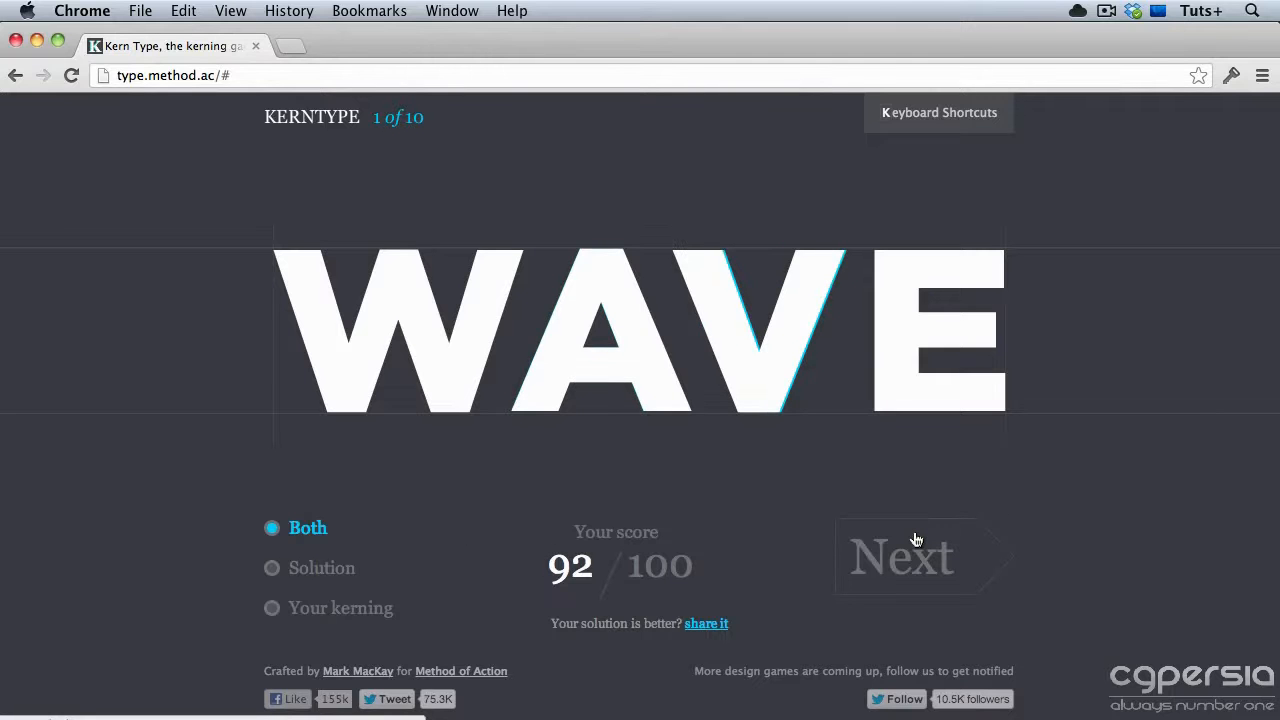
Advance to the second word and kern the y and p of "Type" for even letter spacing.
{"action": "left_click", "coordinate": [917, 540]}
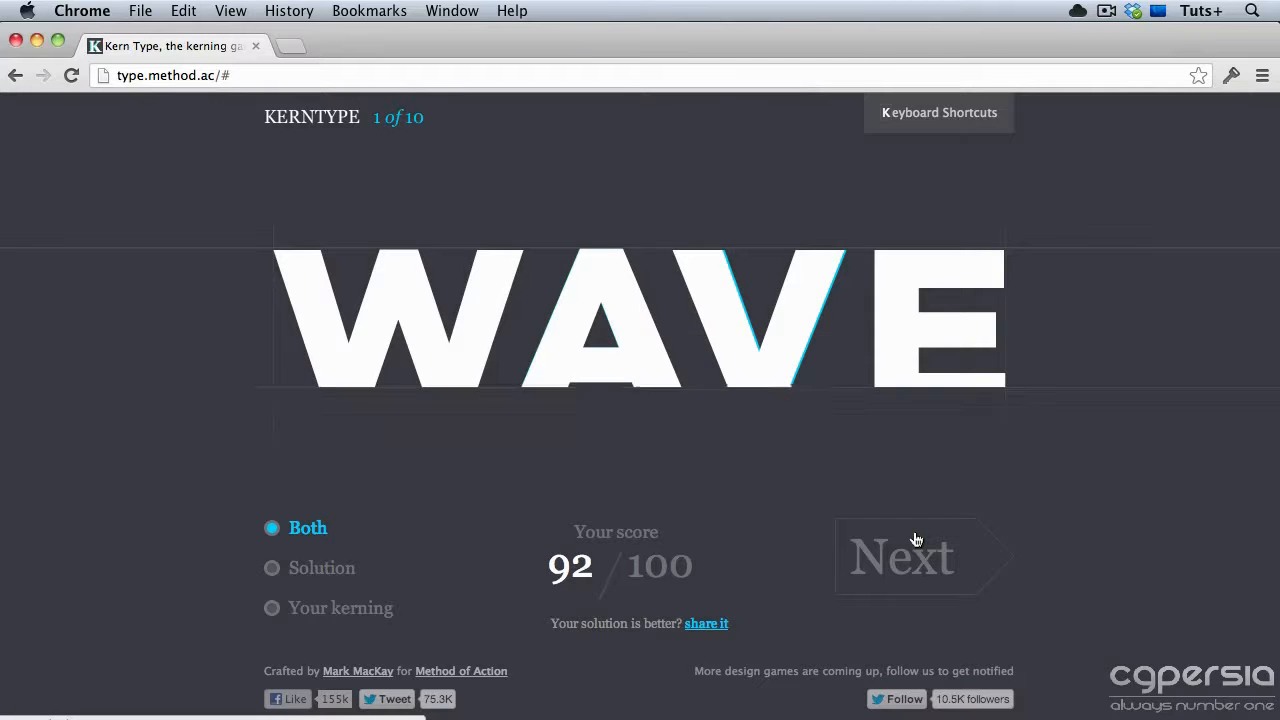
{"action": "left_click_drag", "start_coordinate": [617, 367], "coordinate": [591, 370]}
{"action": "left_click_drag", "start_coordinate": [700, 356], "coordinate": [682, 358]}
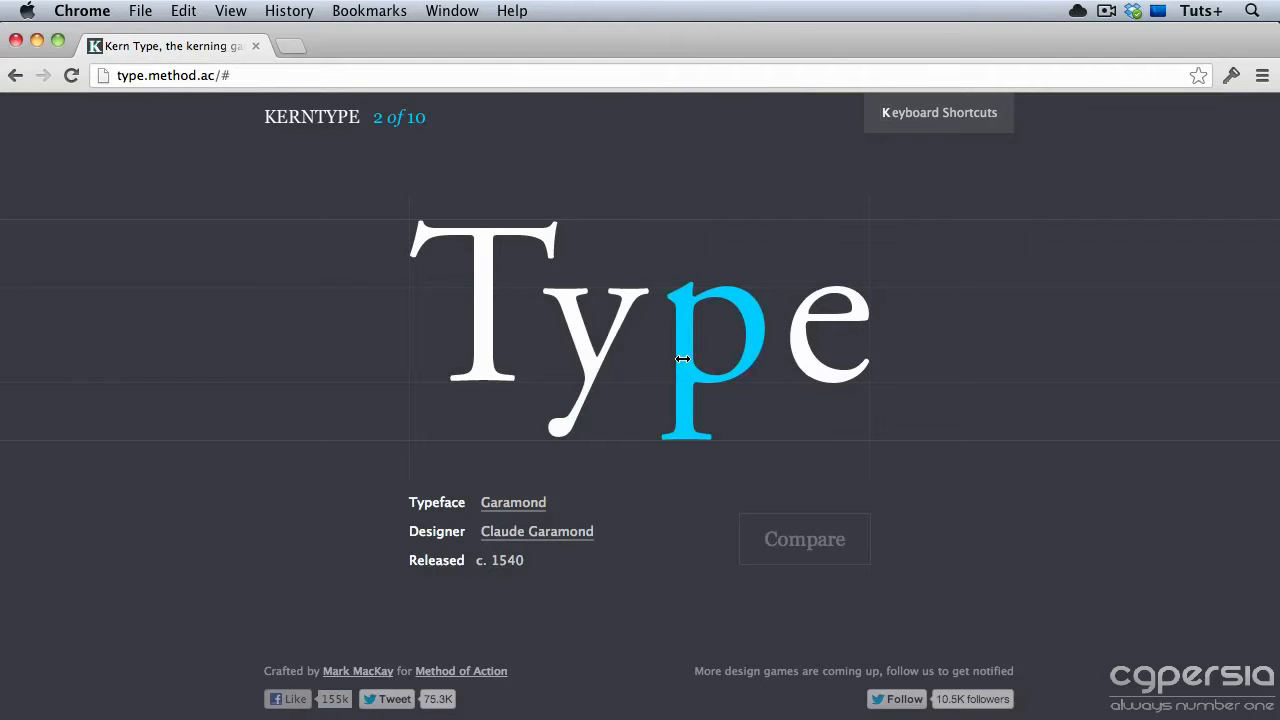